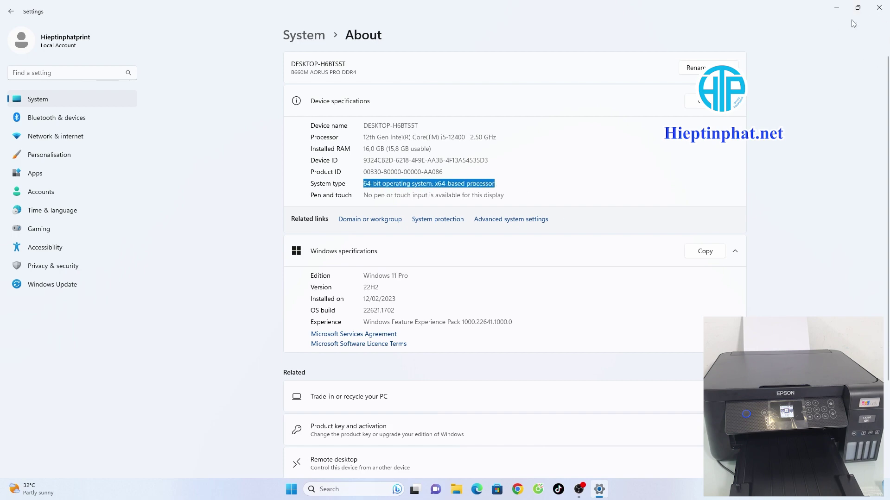
# Switch to the Cốc Cốc browser, go to google.com/?hl=vi and search for "driver epson l4260 windows 11"
pyautogui.click(872, 6)
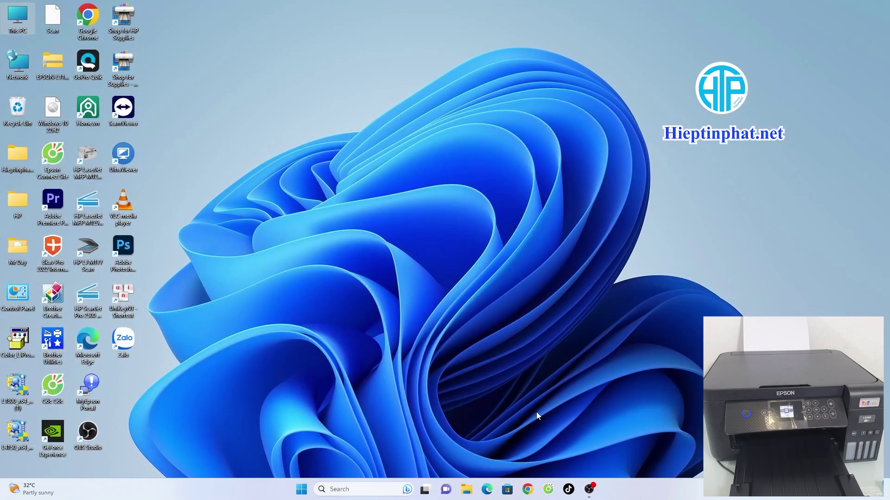
pyautogui.click(548, 489)
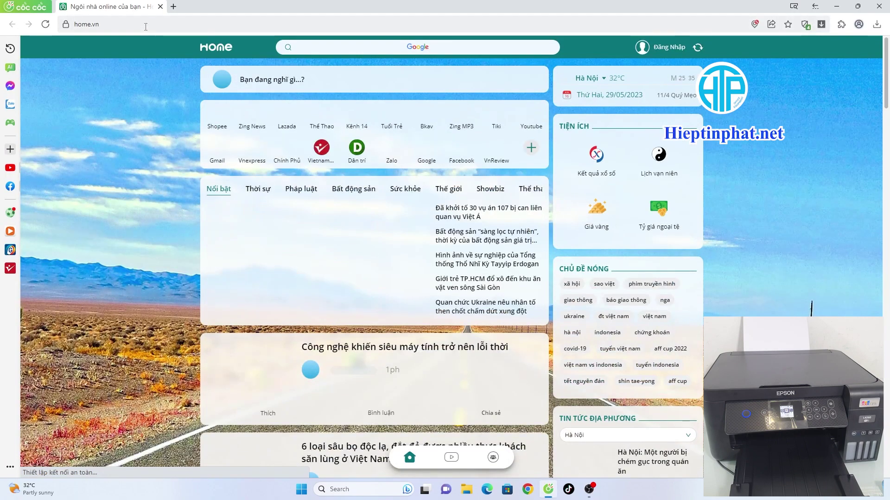
pyautogui.click(145, 26)
pyautogui.write('google.com/?hl=vi')
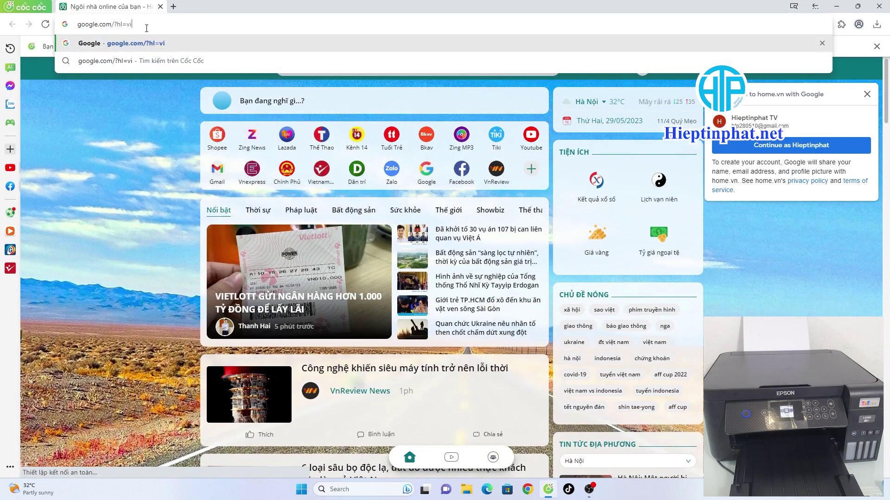
pyautogui.press('Return')
pyautogui.click(355, 217)
pyautogui.write('dr')
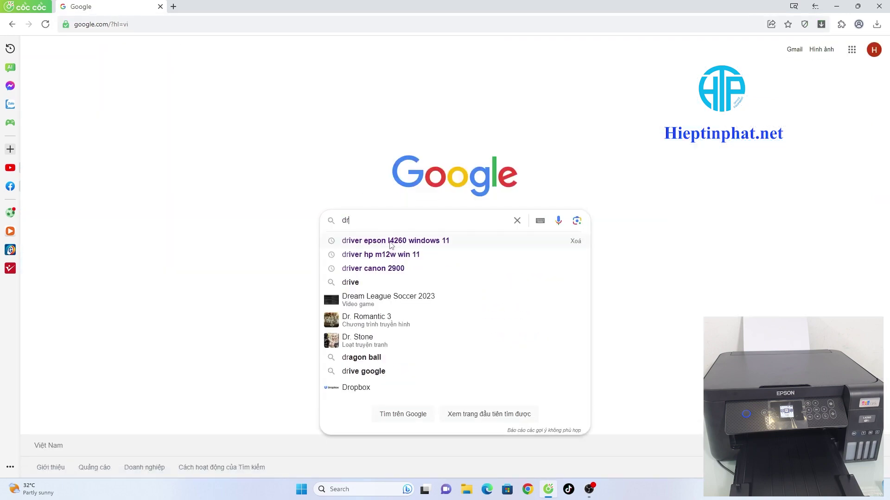
pyautogui.click(390, 241)
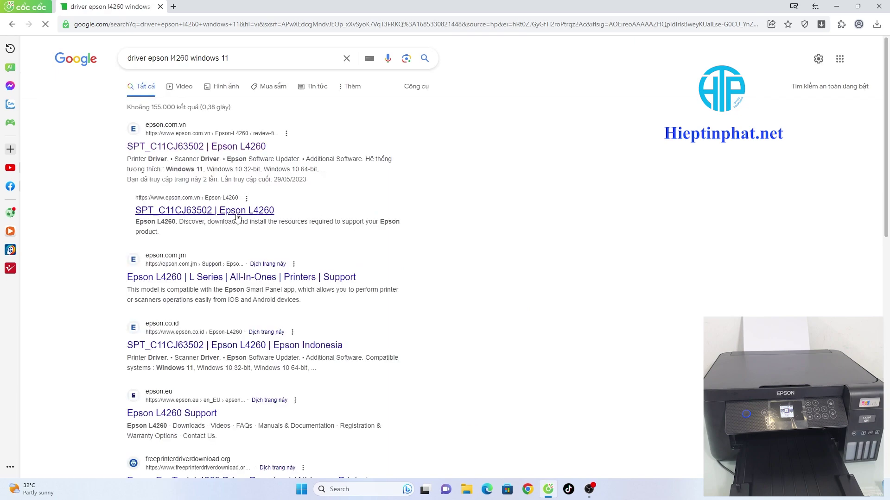
# Open the epson.com.vn support page for the Epson L4260 and expand its Drivers section
pyautogui.click(238, 148)
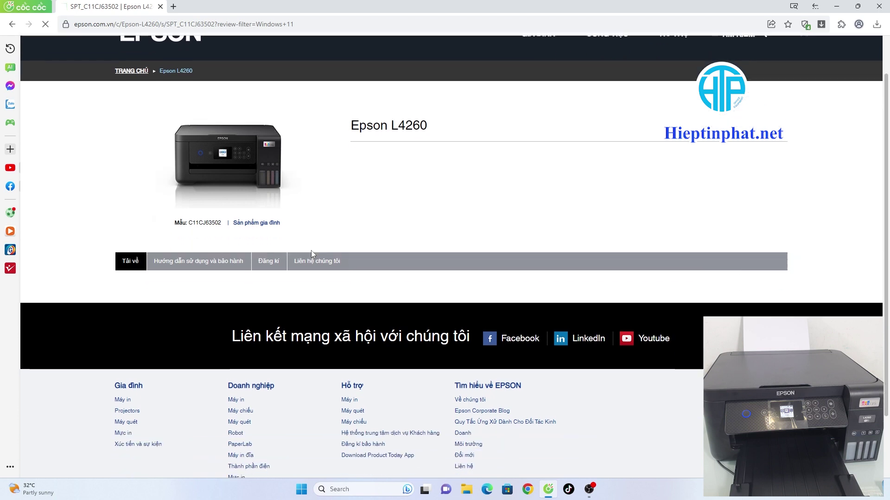
pyautogui.scroll(-1, 231, 320)
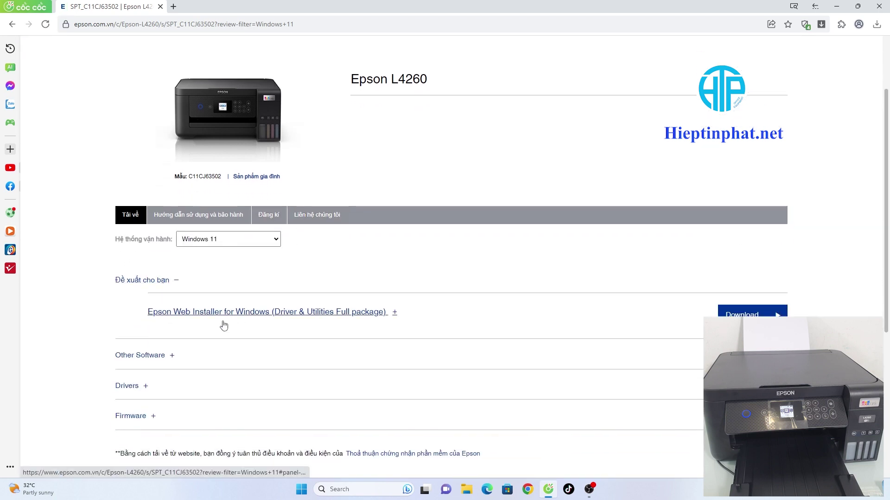
pyautogui.scroll(-1, 227, 334)
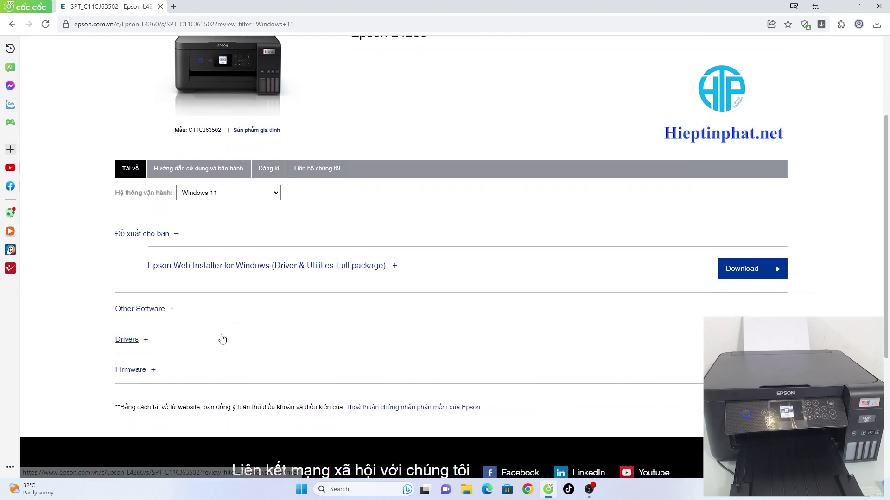
pyautogui.click(142, 340)
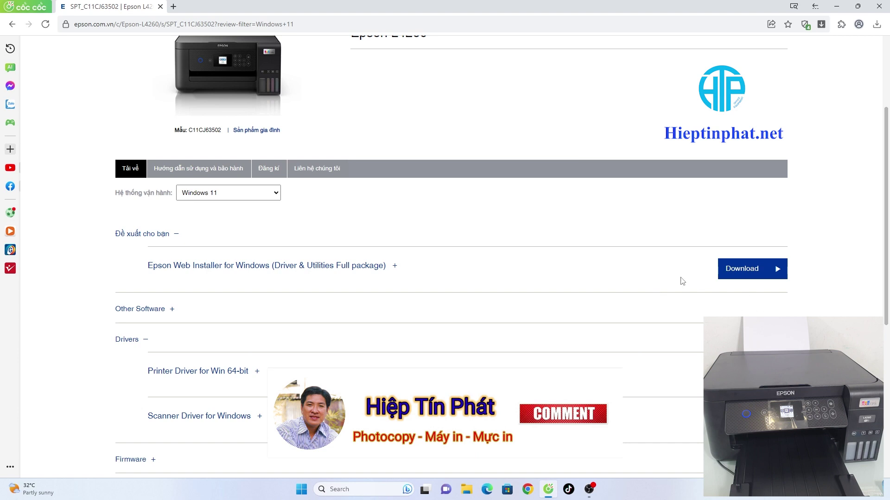
# Download the Epson Web Installer for Windows (Driver & Utilities Full package), accepting the download terms, and run it with permission granted
pyautogui.click(744, 274)
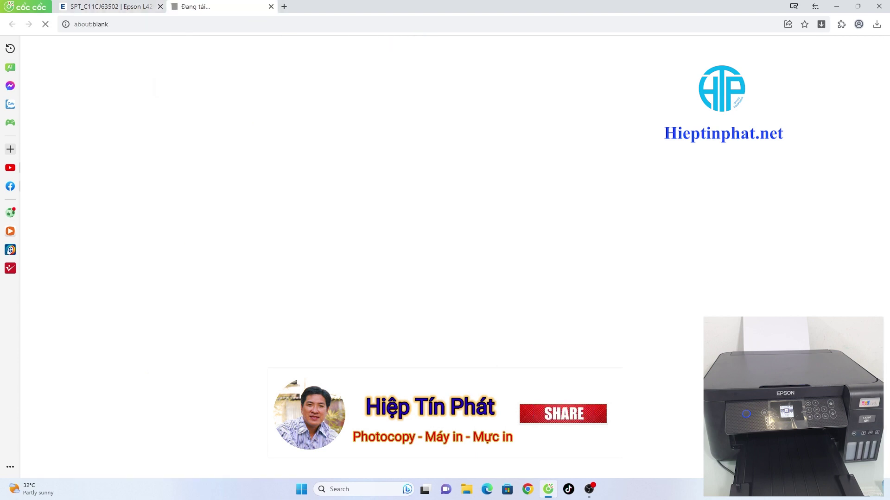
pyautogui.click(436, 221)
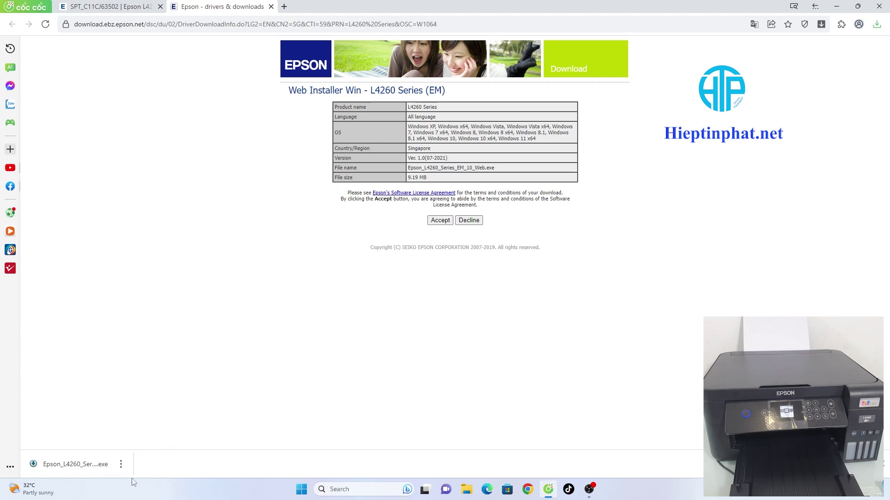
pyautogui.click(73, 465)
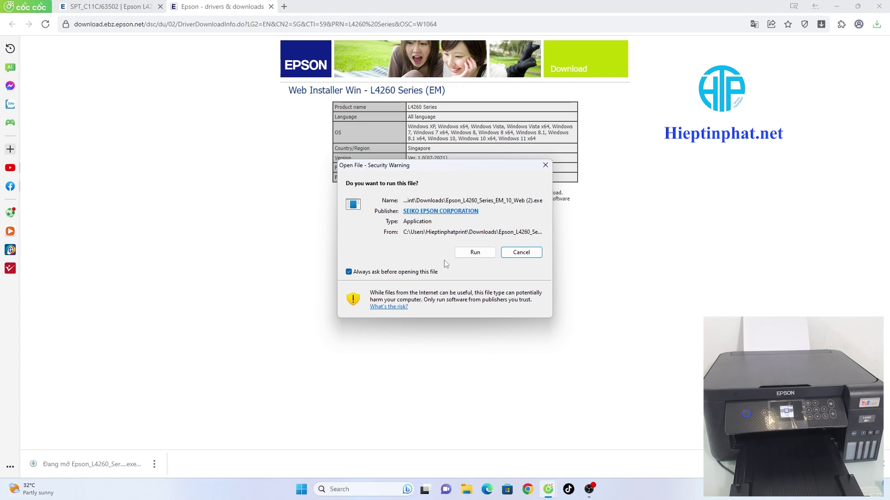
pyautogui.click(474, 253)
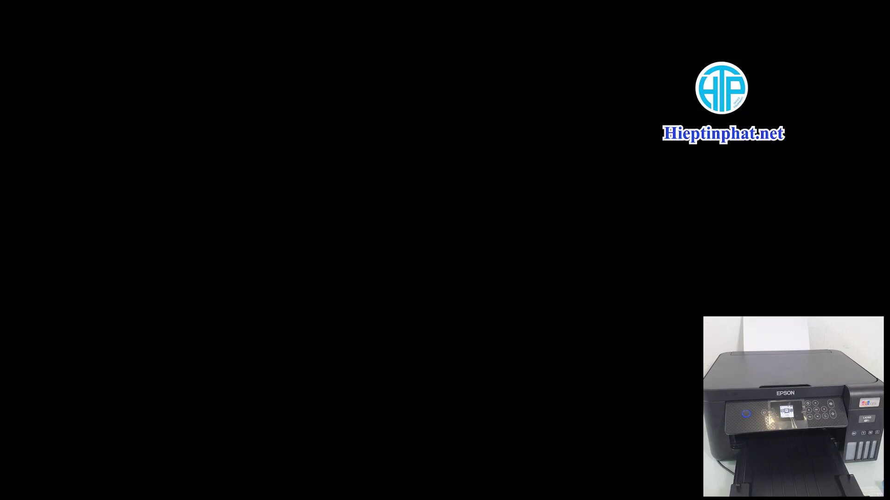
pyautogui.click(414, 325)
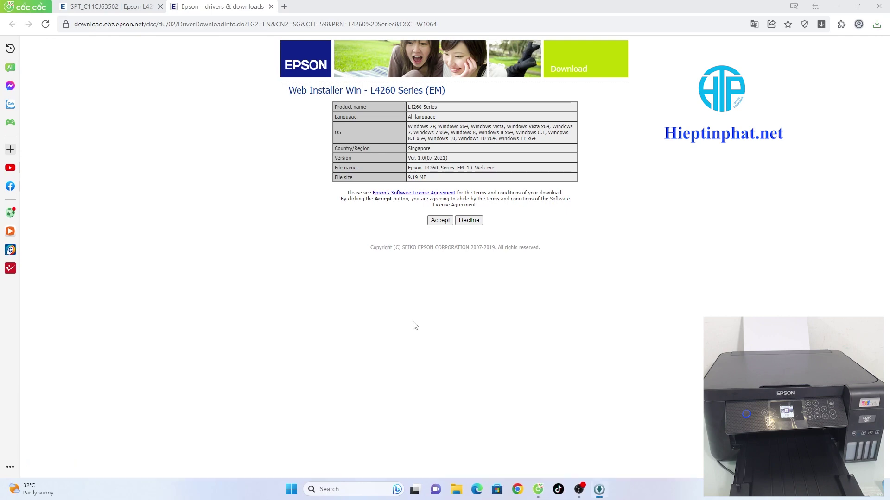
# Open the EPSON L4260 Series page in the Windows Printers & scanners settings, with the browser and installer windows out of the way
pyautogui.click(839, 6)
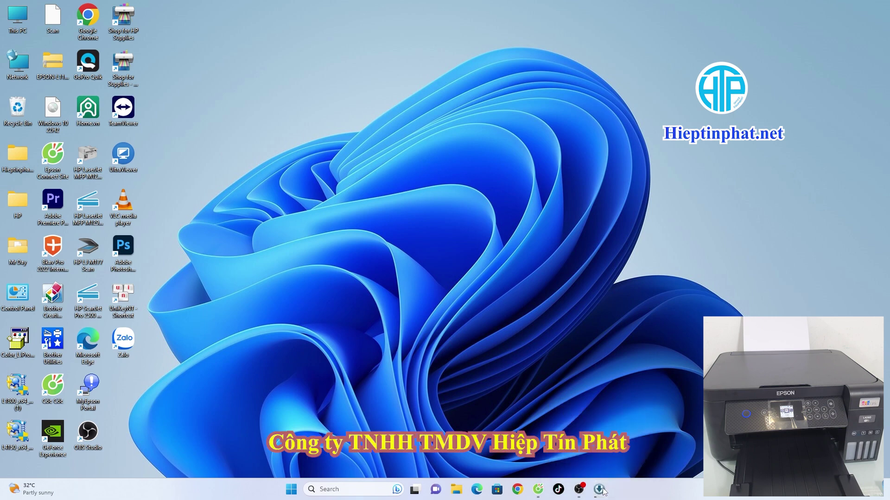
pyautogui.doubleClick(16, 296)
pyautogui.click(217, 211)
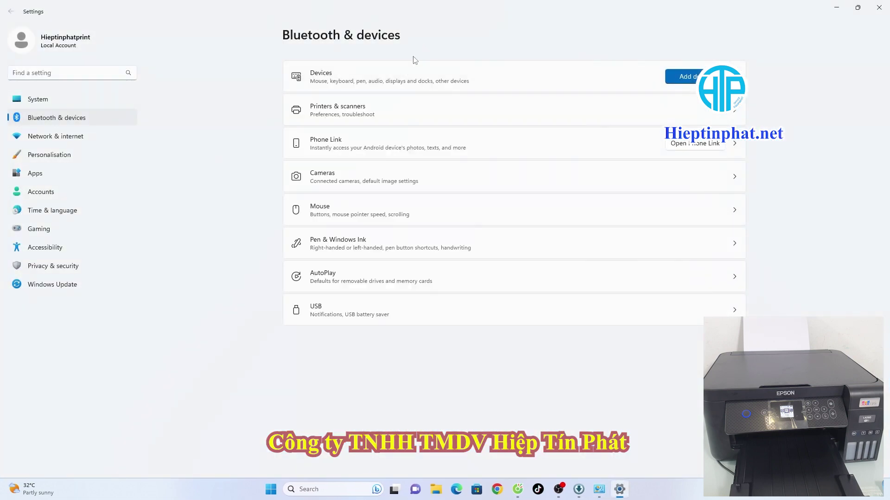
pyautogui.click(369, 116)
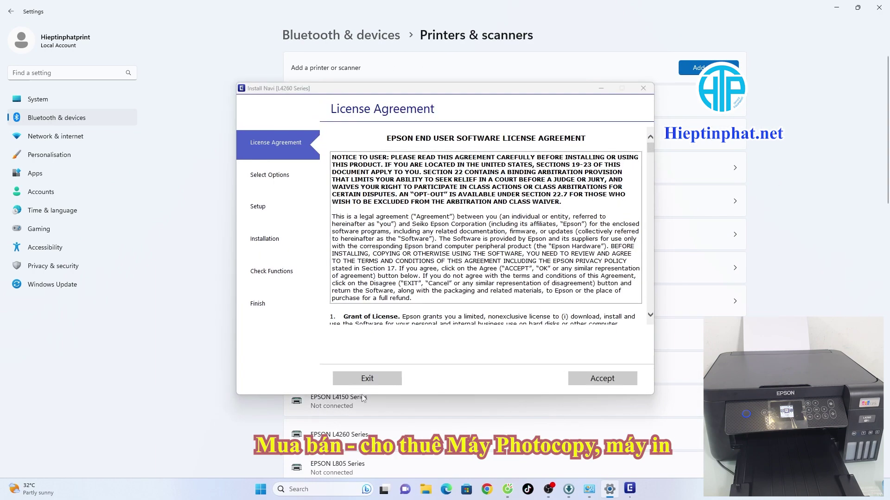
pyautogui.click(417, 433)
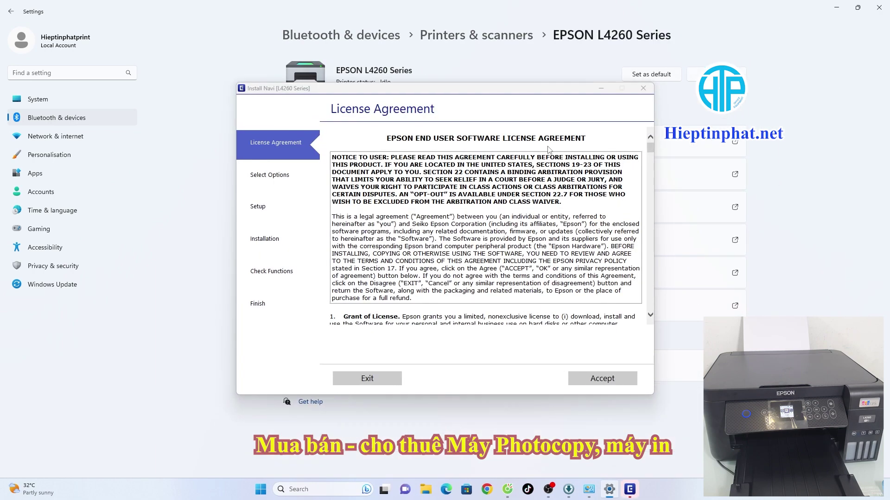
pyautogui.moveTo(599, 93); pyautogui.dragTo(459, 156)
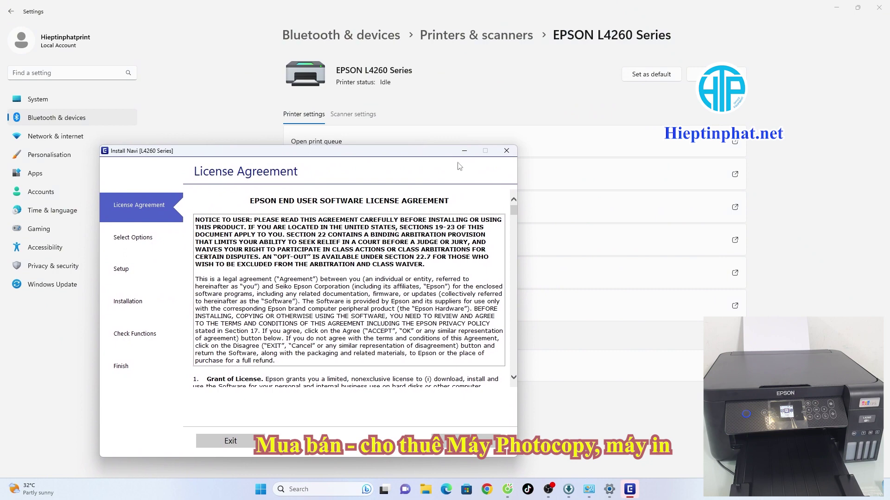
pyautogui.click(464, 152)
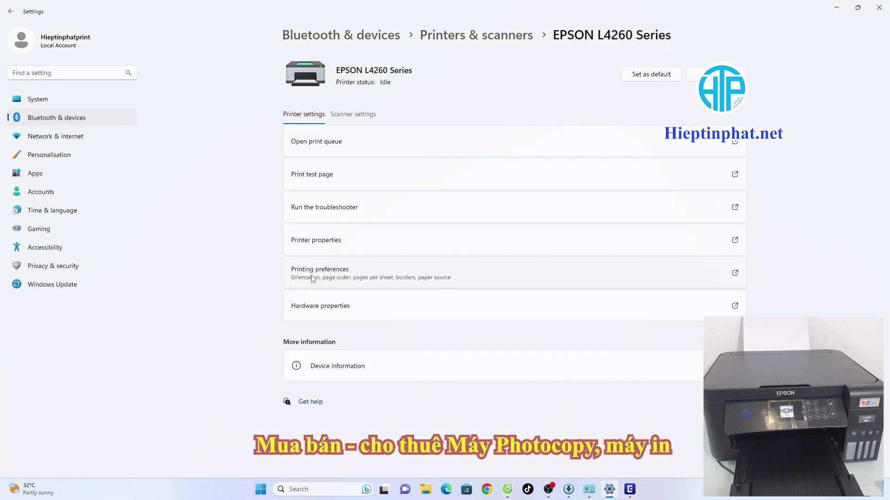
# Examine the EPSON L4260 Series printing preferences and their advanced options, leaving both without saving changes
pyautogui.click(333, 277)
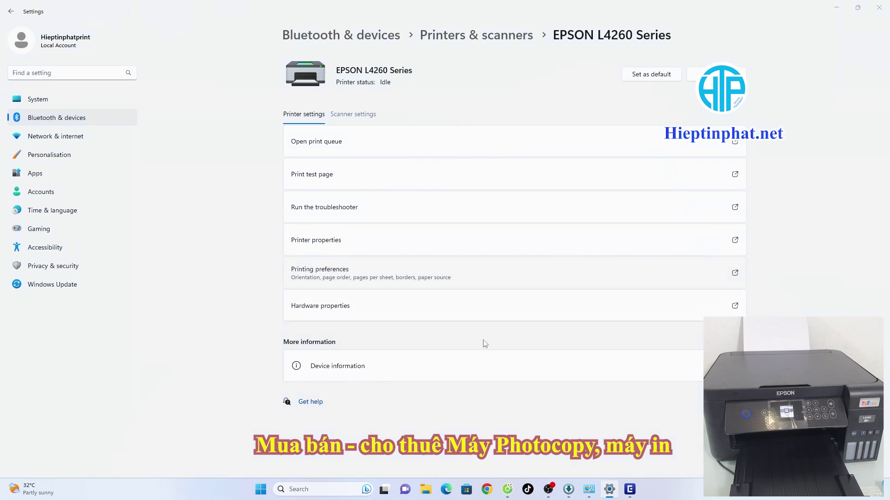
pyautogui.moveTo(417, 264); pyautogui.dragTo(348, 181)
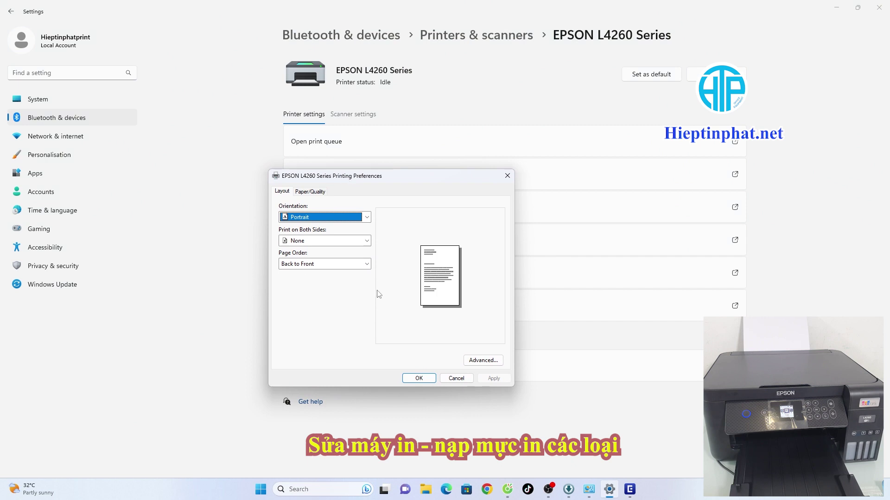
pyautogui.click(484, 360)
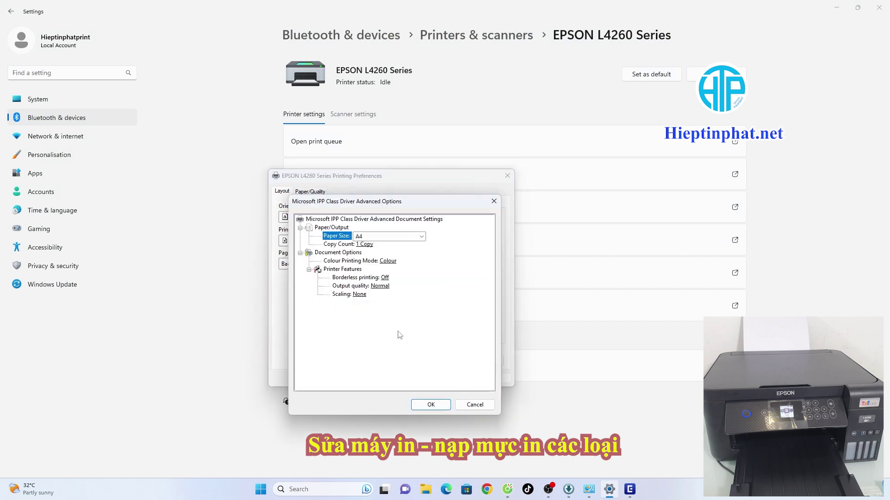
pyautogui.click(474, 405)
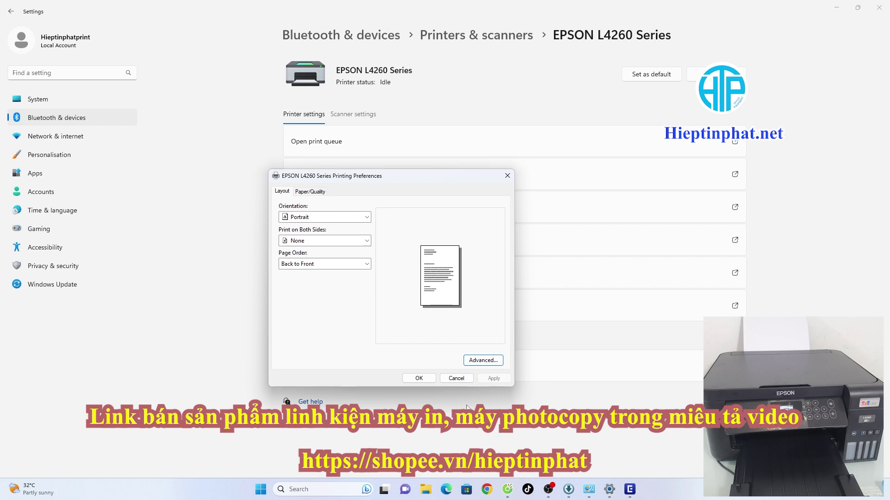
pyautogui.click(455, 379)
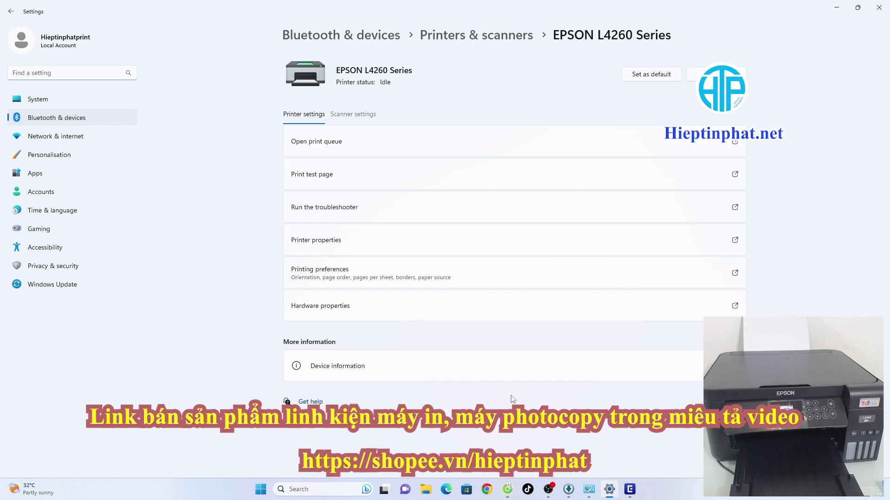
# Return to the Epson Install Navi installer and accept the software license agreement, confirming that it has been read
pyautogui.click(836, 10)
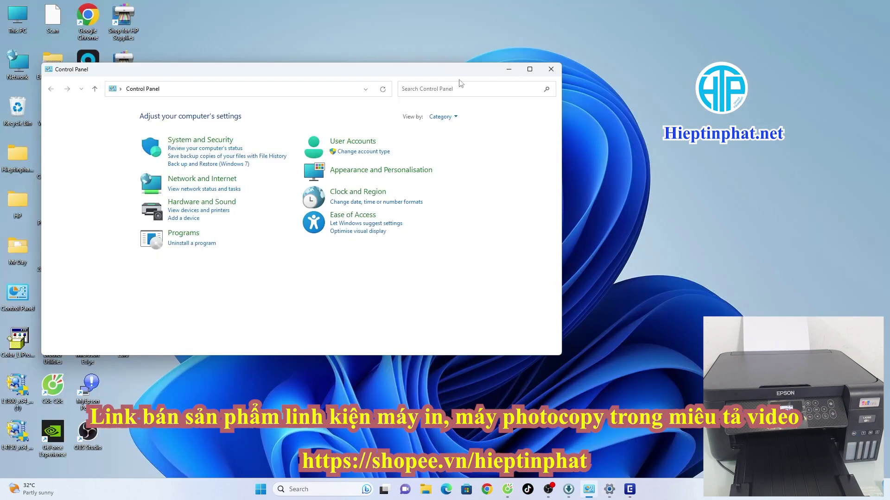
pyautogui.click(509, 72)
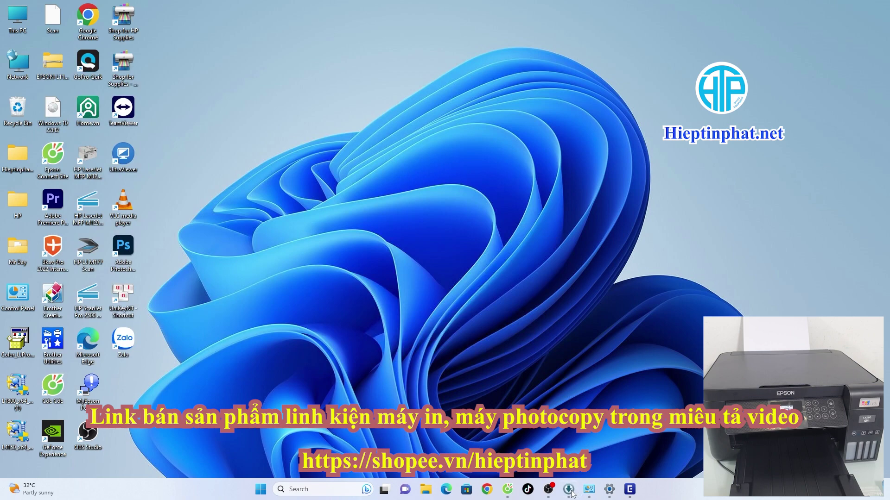
pyautogui.click(629, 489)
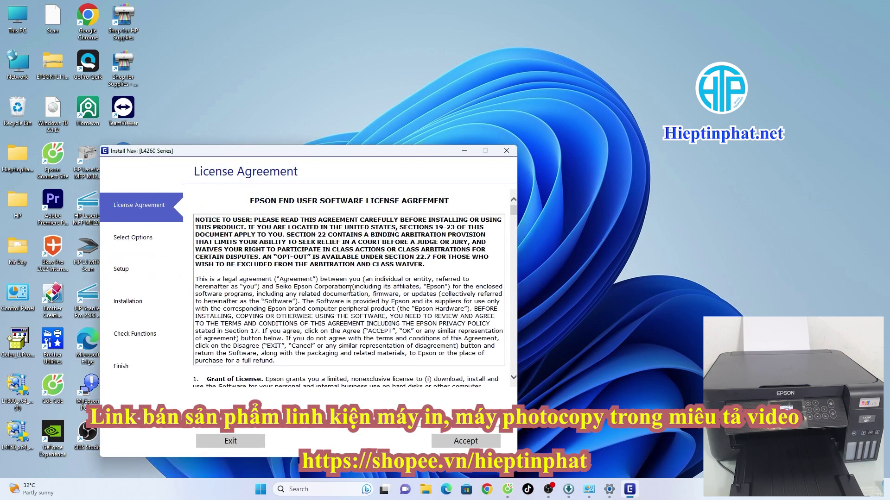
pyautogui.moveTo(330, 153); pyautogui.dragTo(422, 91)
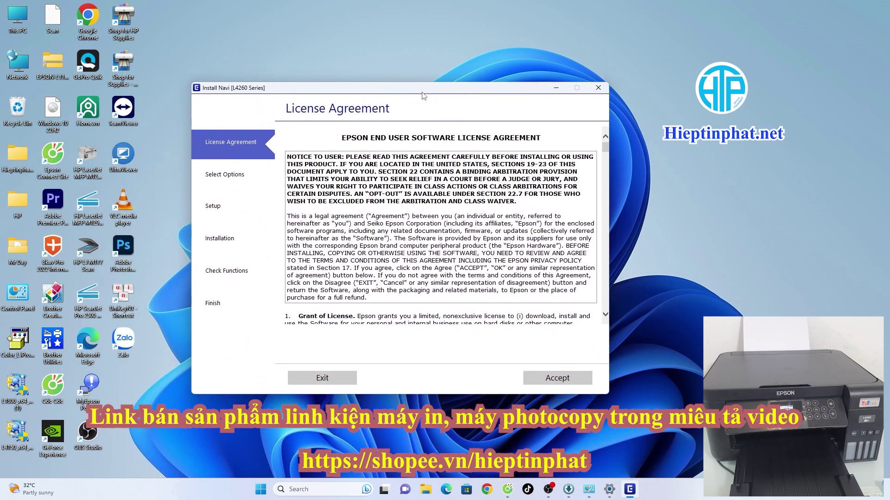
pyautogui.scroll(-20, 363, 319)
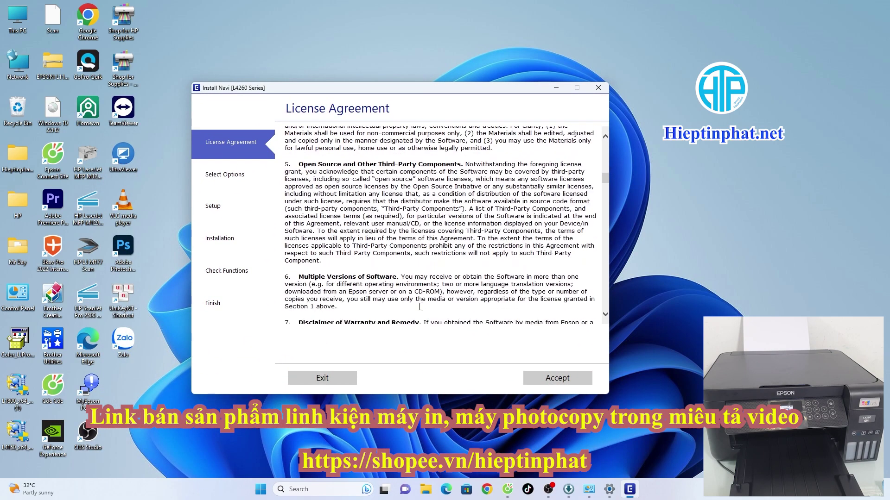
pyautogui.scroll(-10, 417, 312)
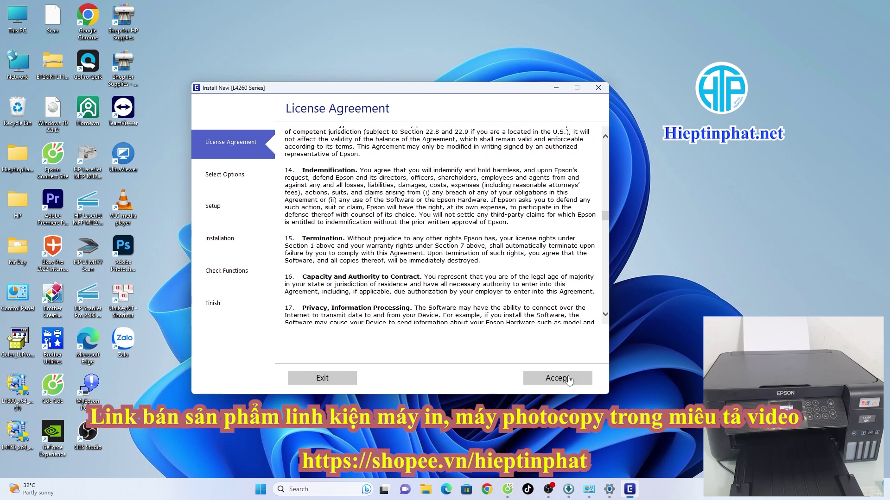
pyautogui.click(568, 377)
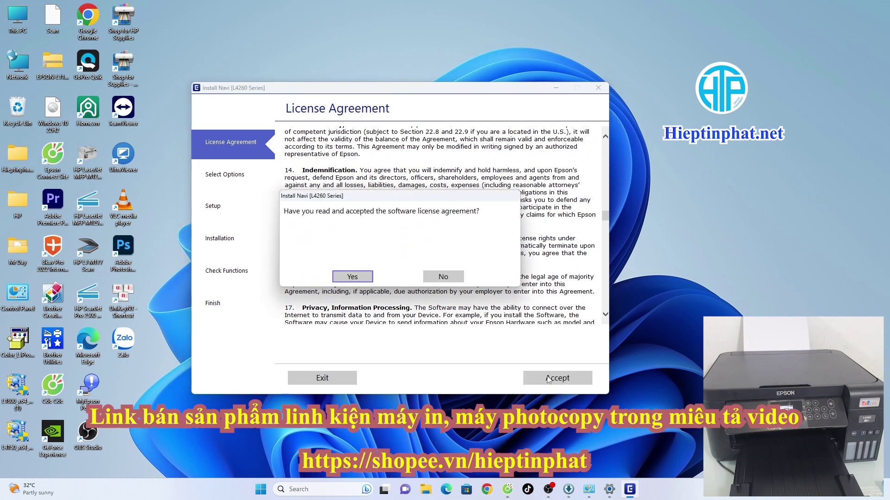
pyautogui.click(348, 277)
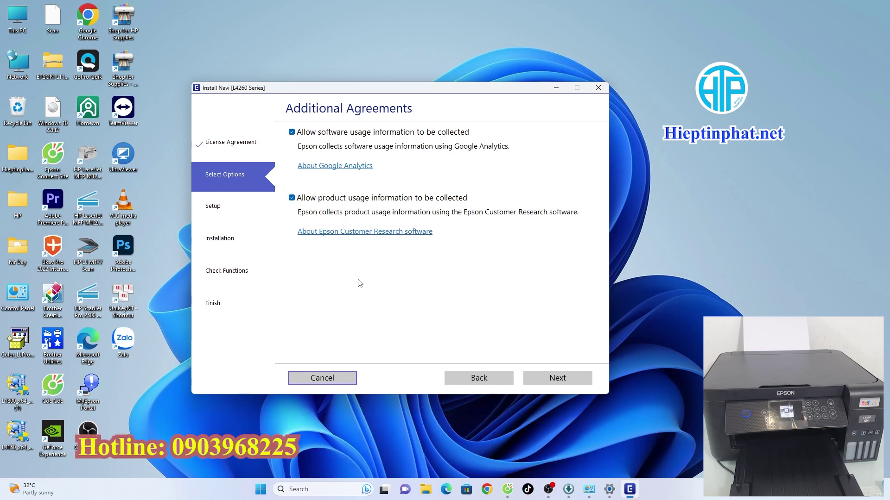
# Disallow collection of both software and product usage information and continue past Additional Agreements
pyautogui.click(291, 197)
pyautogui.click(292, 132)
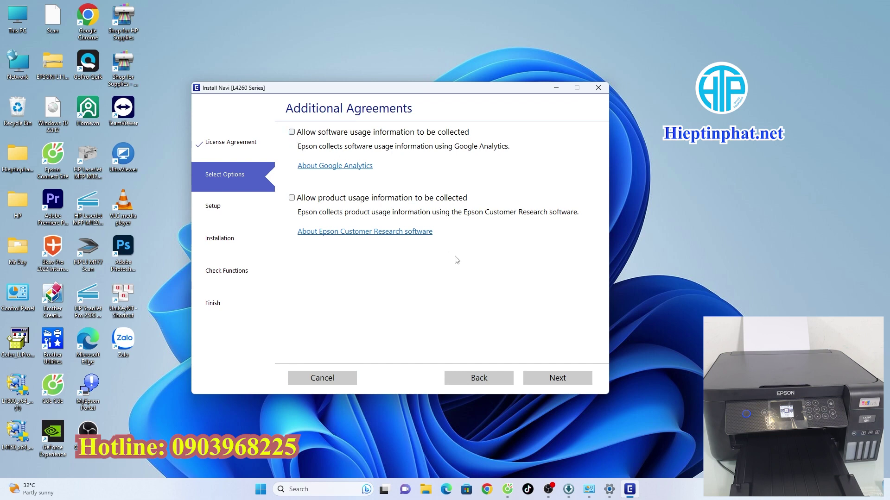
pyautogui.click(552, 379)
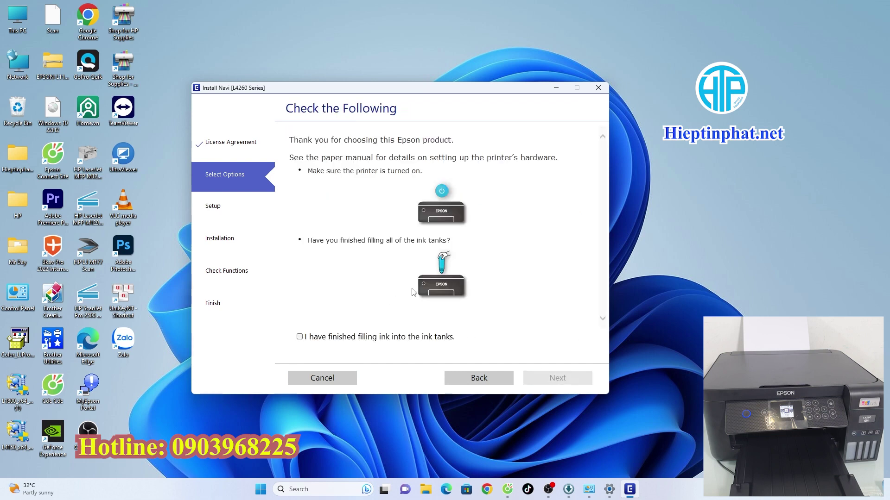
# Confirm that the ink tanks have been filled and set the printer connection method to USB cable
pyautogui.click(300, 338)
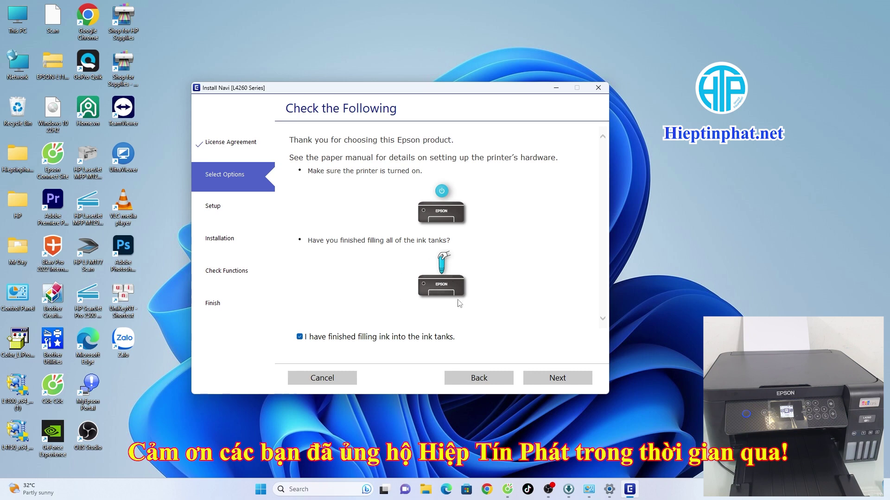
pyautogui.click(566, 384)
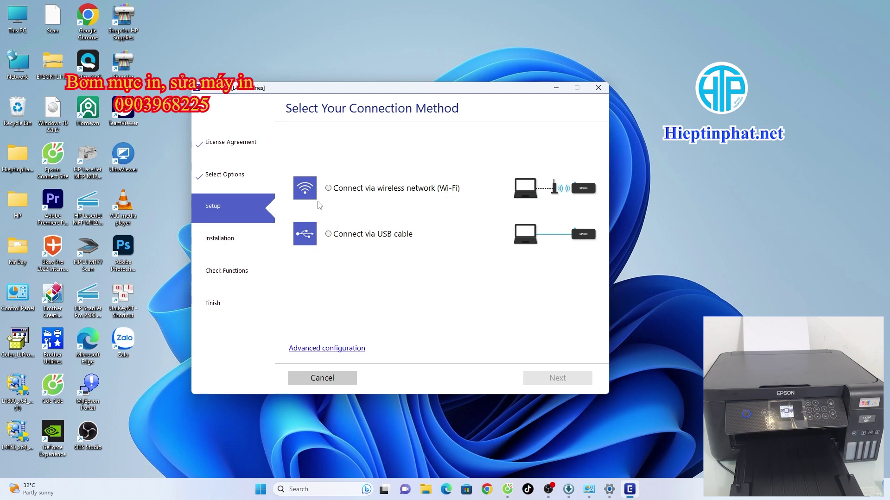
pyautogui.click(329, 191)
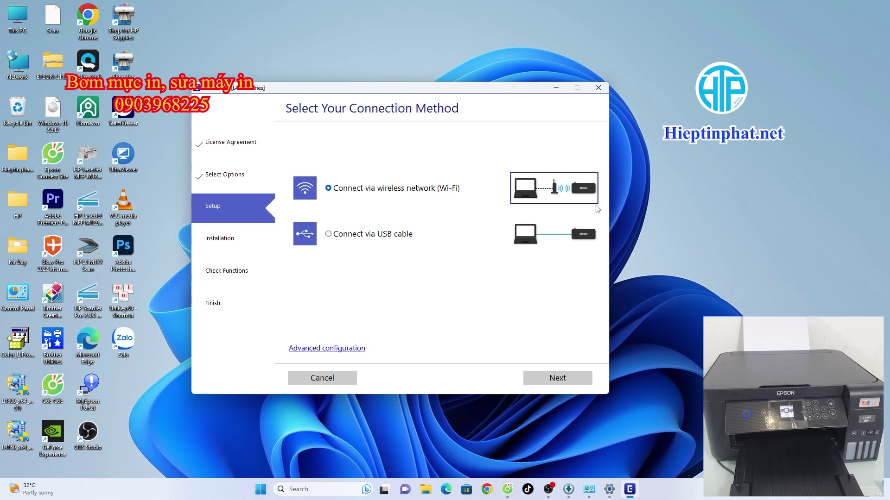
pyautogui.click(329, 235)
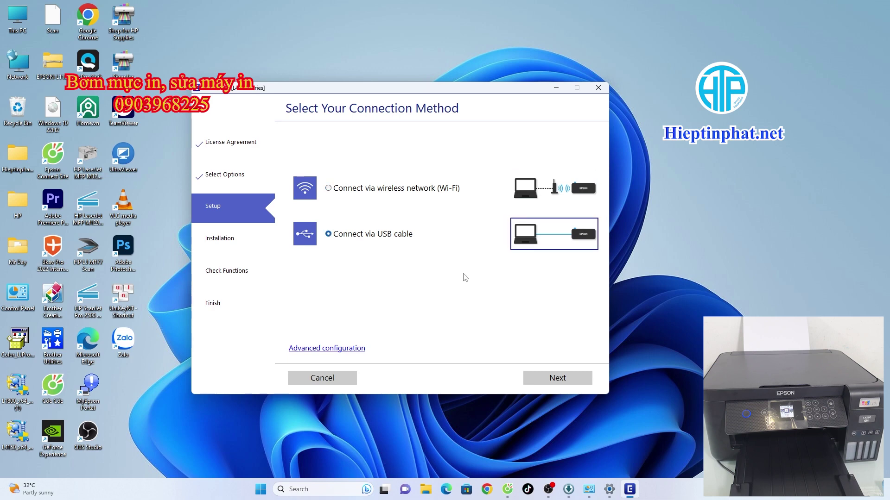
pyautogui.click(552, 383)
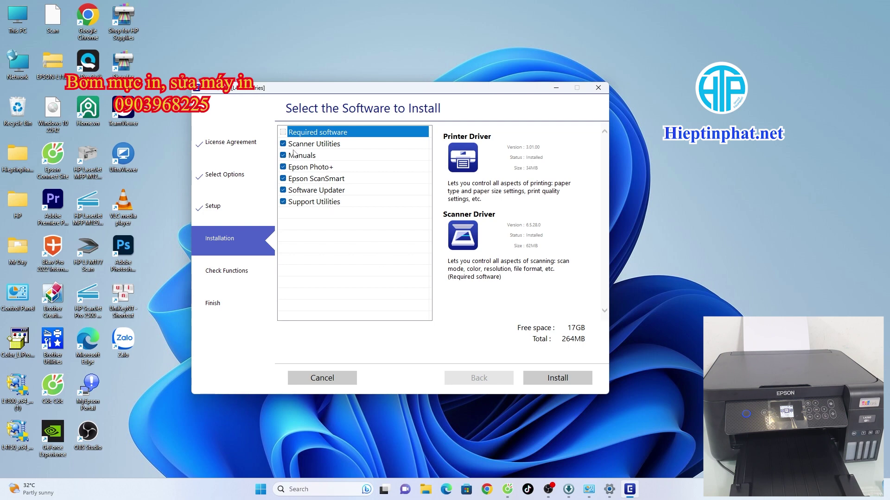
# Exclude Epson Photo+, Software Updater and Support Utilities from the software selection, keep Manuals included, and start the installation
pyautogui.click(284, 156)
pyautogui.click(284, 156)
pyautogui.click(283, 168)
pyautogui.click(283, 191)
pyautogui.click(283, 202)
pyautogui.click(569, 387)
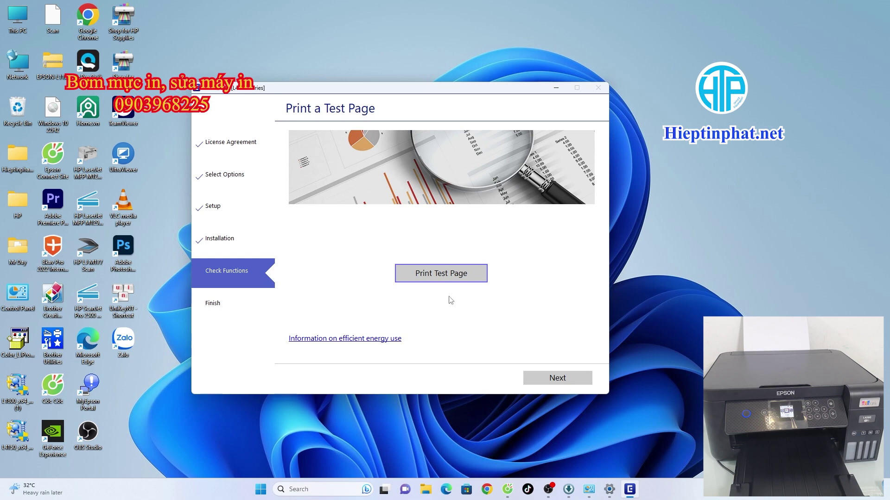
# Print a test page from the installer and continue to the online product registration
pyautogui.click(448, 281)
pyautogui.click(558, 379)
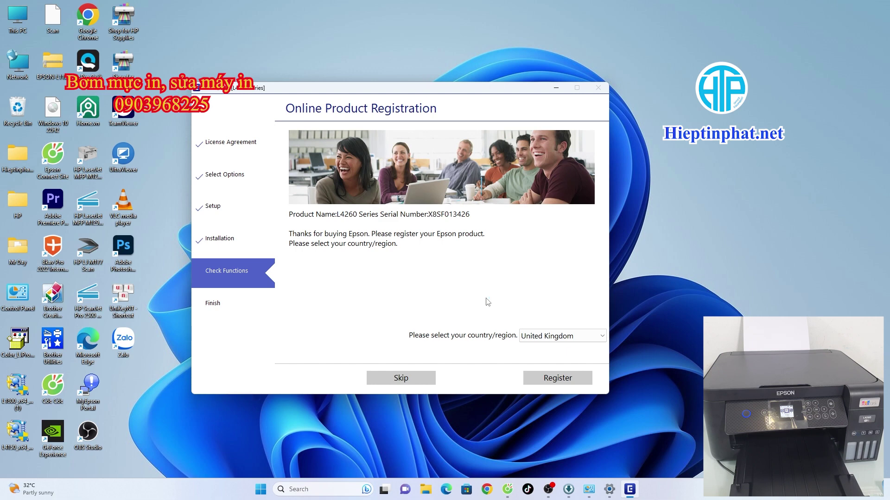
# Set the registration country to Vietnam, skip the online product registration and finish the setup
pyautogui.click(575, 336)
pyautogui.scroll(-10, 581, 316)
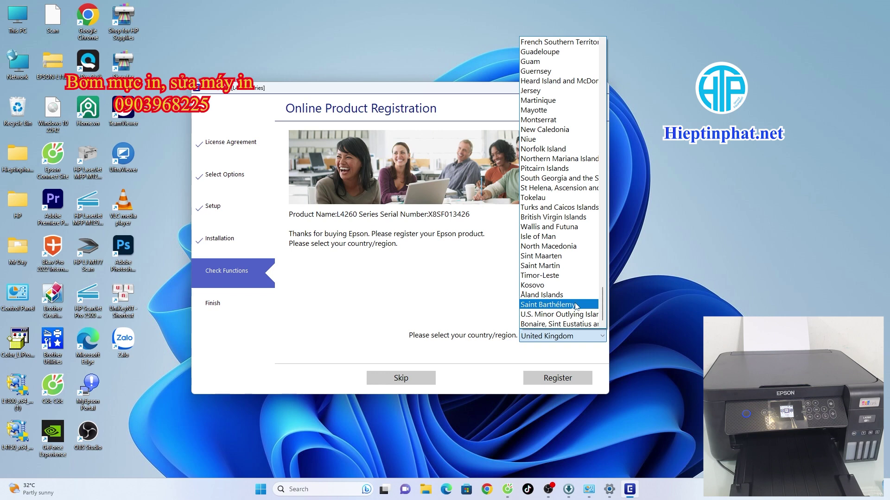
pyautogui.scroll(13, 576, 306)
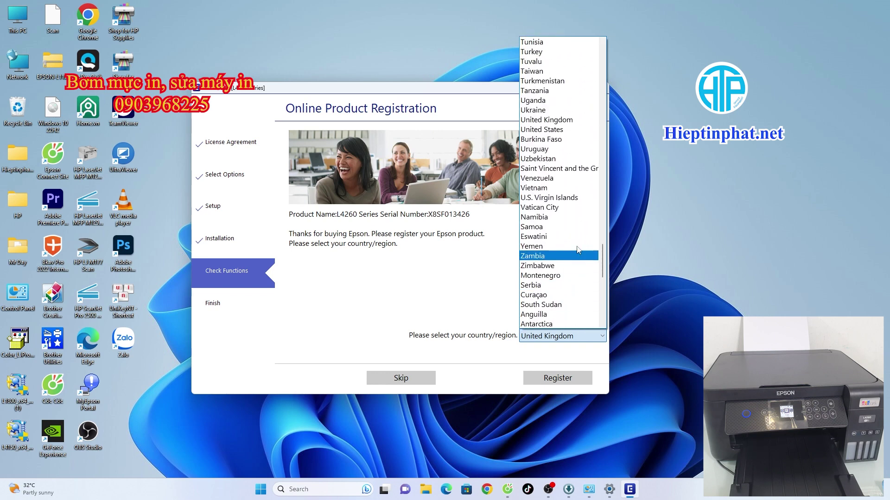
pyautogui.click(556, 188)
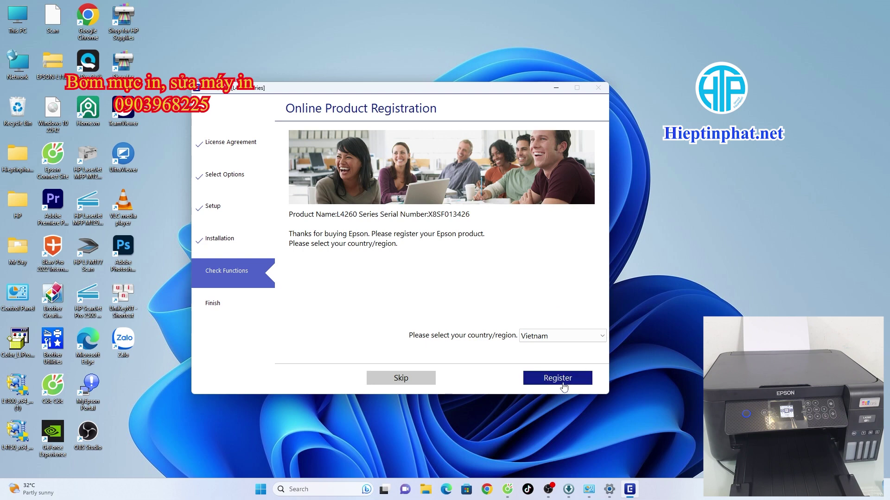
pyautogui.click(401, 379)
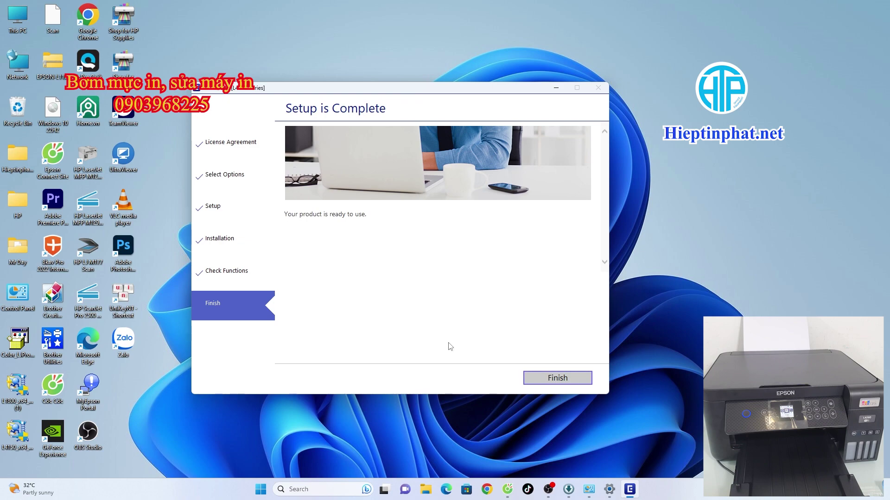
pyautogui.click(566, 384)
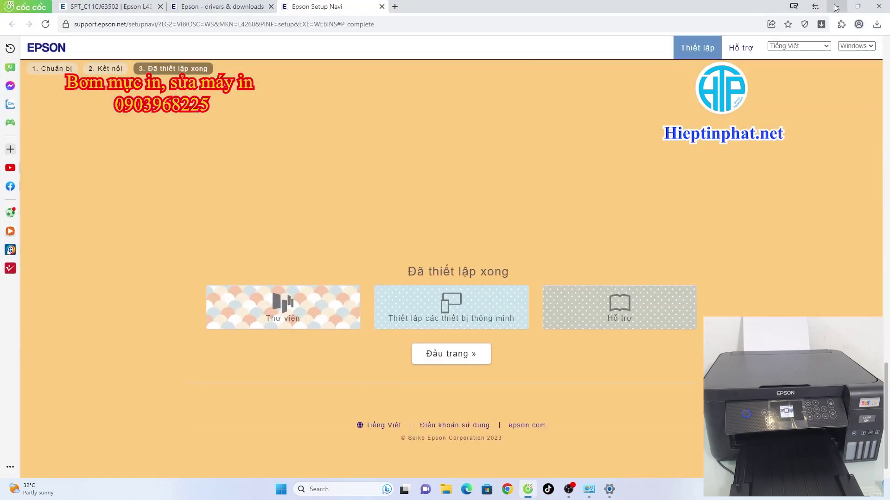
# Minimize the browser and reopen the EPSON L4260 Series page in Printers & scanners through Control Panel
pyautogui.click(837, 6)
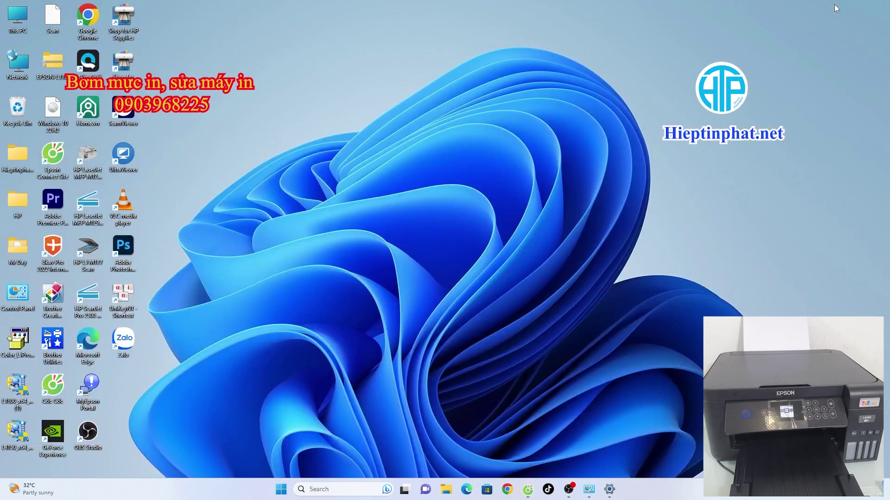
pyautogui.click(588, 489)
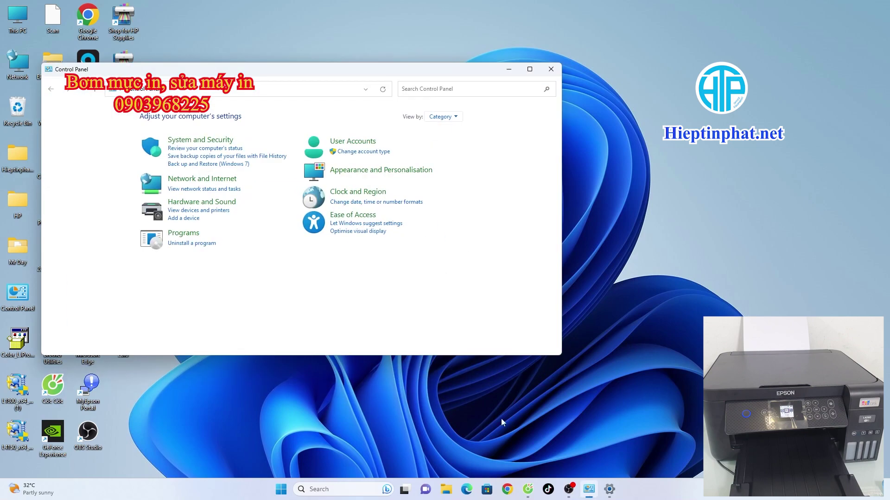
pyautogui.click(216, 211)
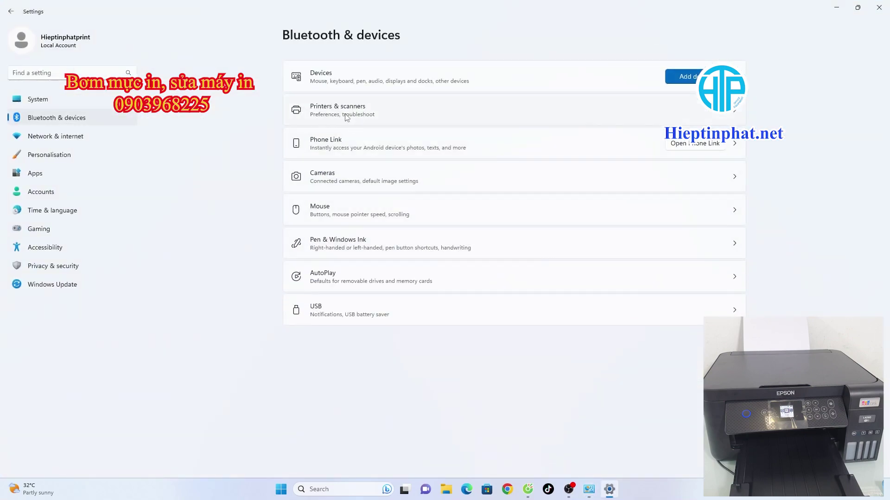
pyautogui.click(345, 117)
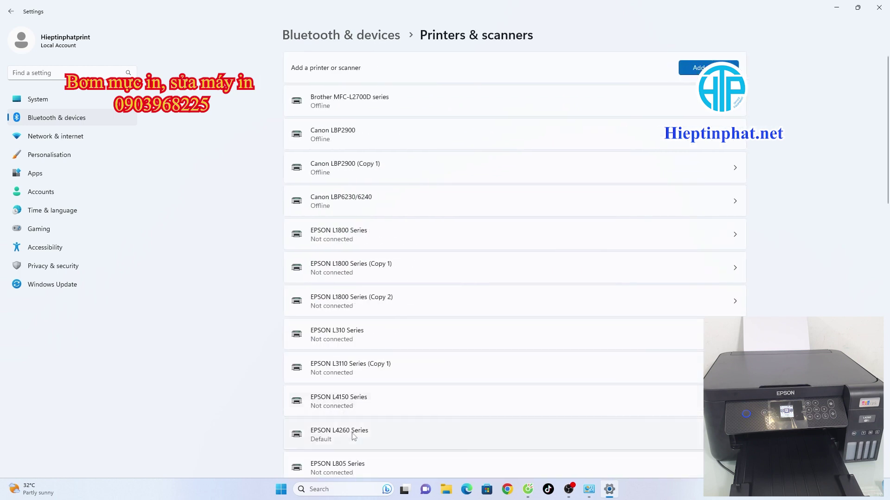
pyautogui.scroll(-2, 348, 439)
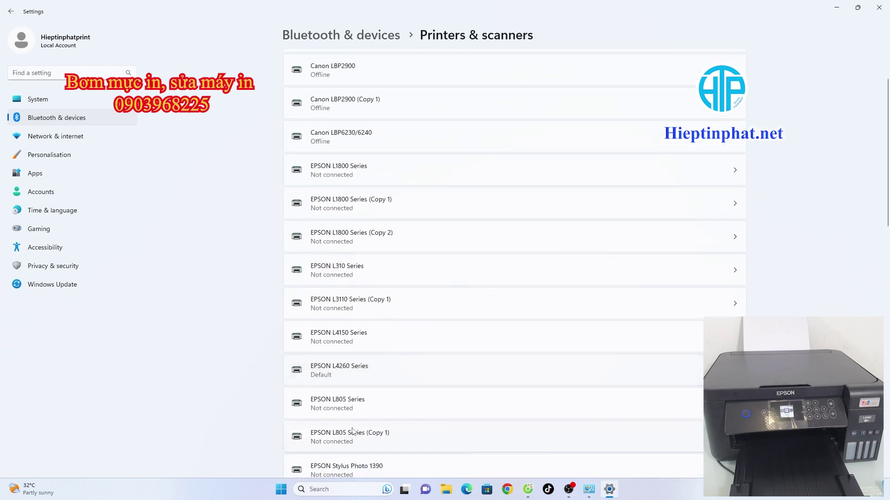
pyautogui.click(361, 371)
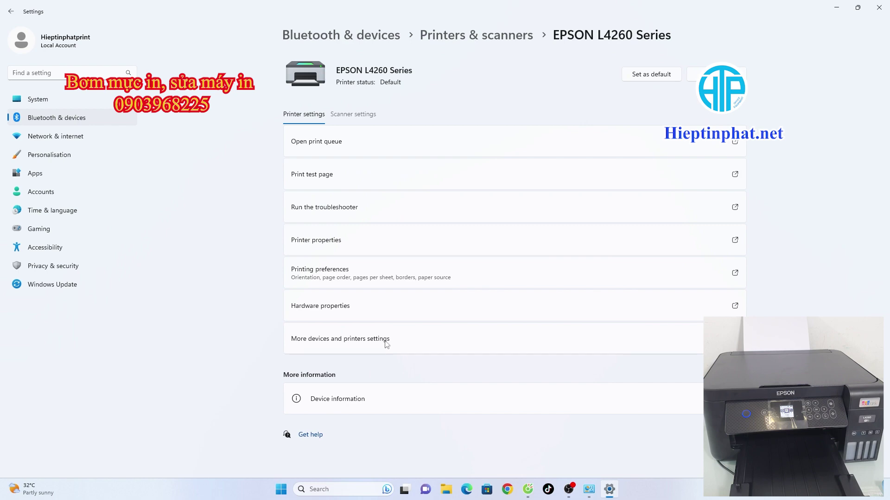
# Print a nozzle check pattern from the EPSON L4260 Series printing preferences, finish without cleaning, and close the preferences
pyautogui.click(319, 274)
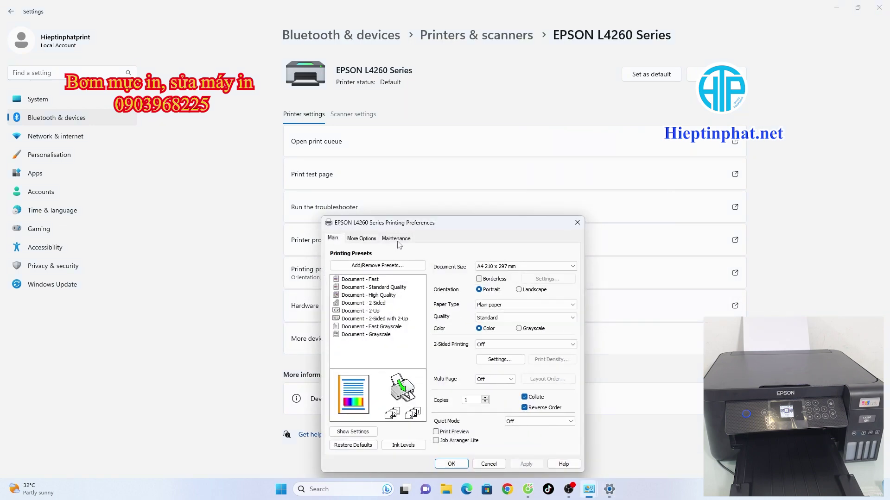
pyautogui.click(396, 239)
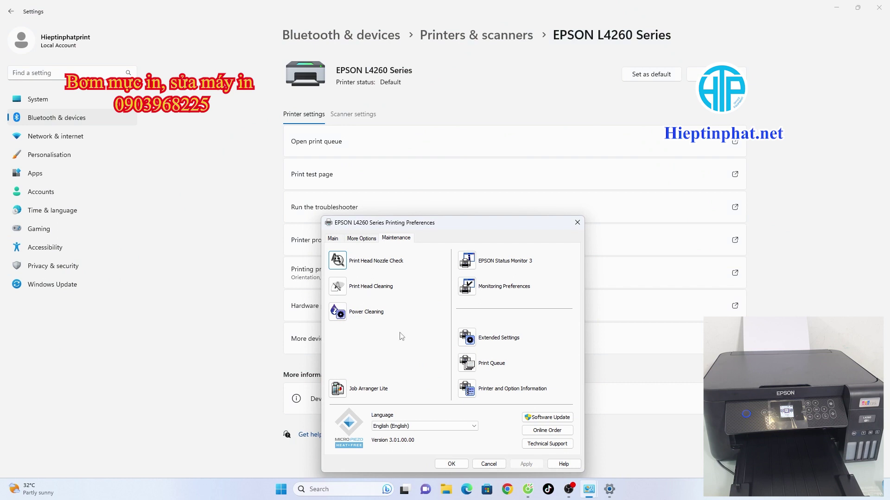
pyautogui.click(341, 265)
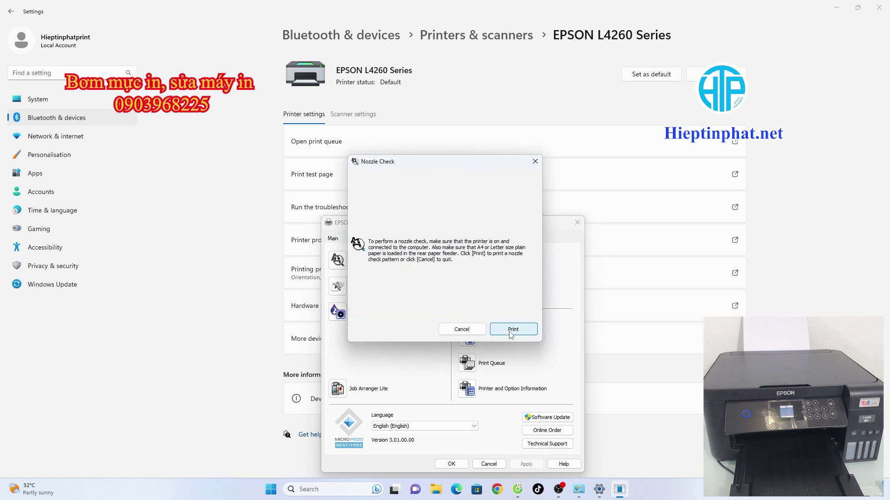
pyautogui.click(511, 330)
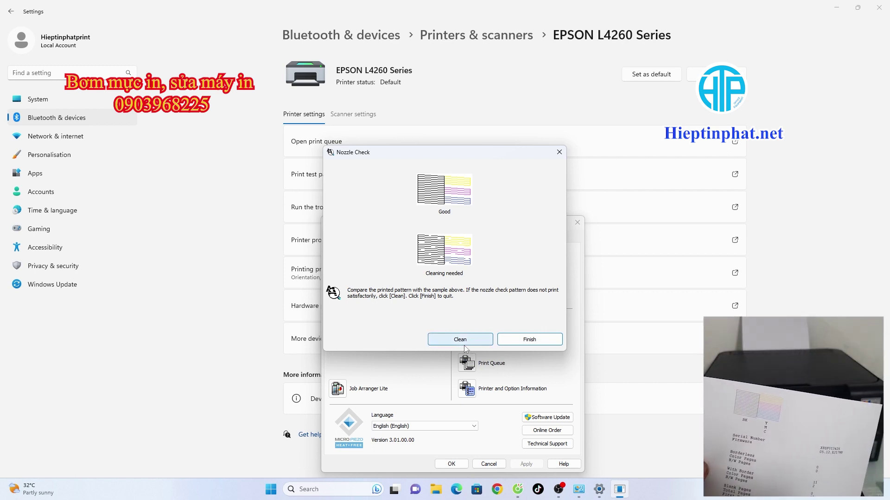
pyautogui.click(530, 340)
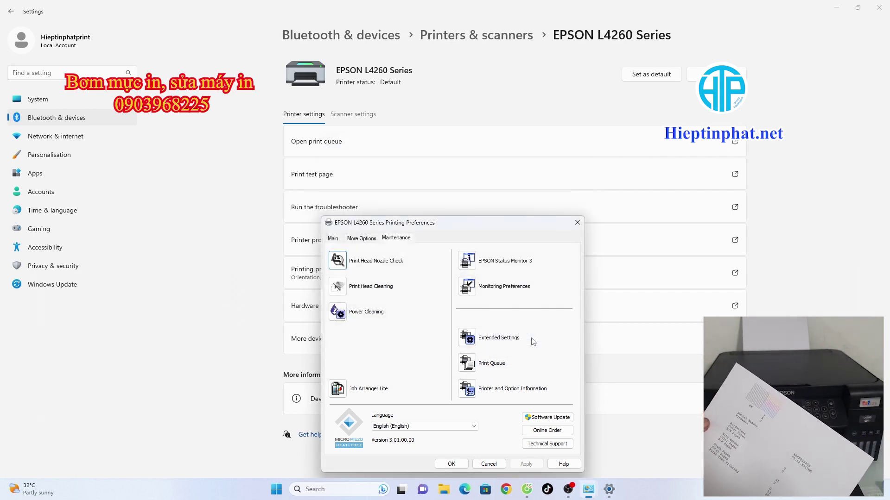
pyautogui.click(451, 463)
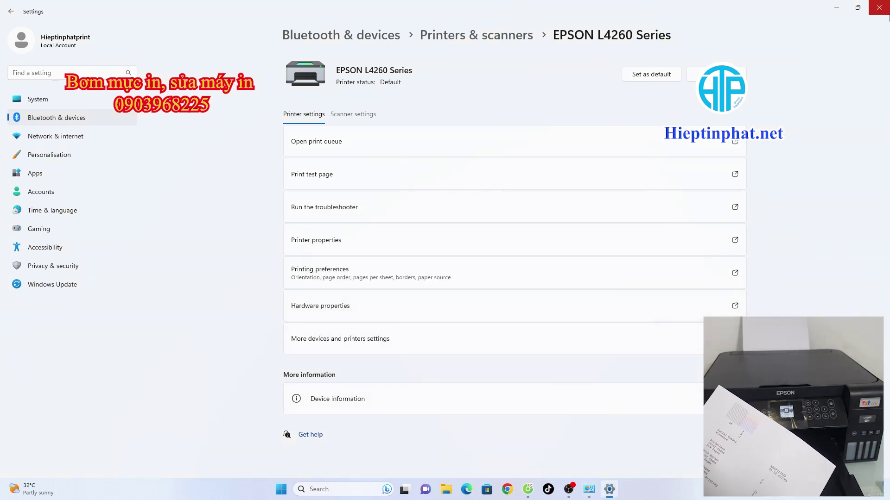
# Clear the open windows and launch Epson Scan 2 with the USB-connected EPSON L4260 Series as its scanner
pyautogui.click(836, 6)
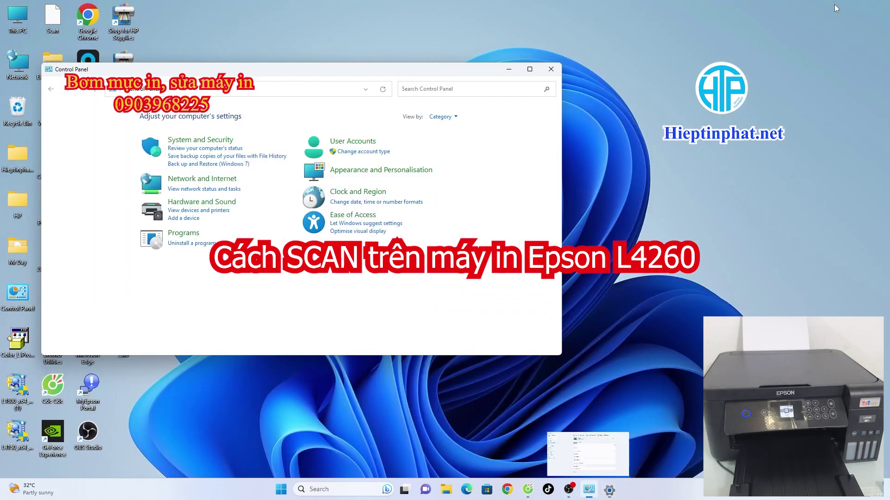
pyautogui.click(508, 69)
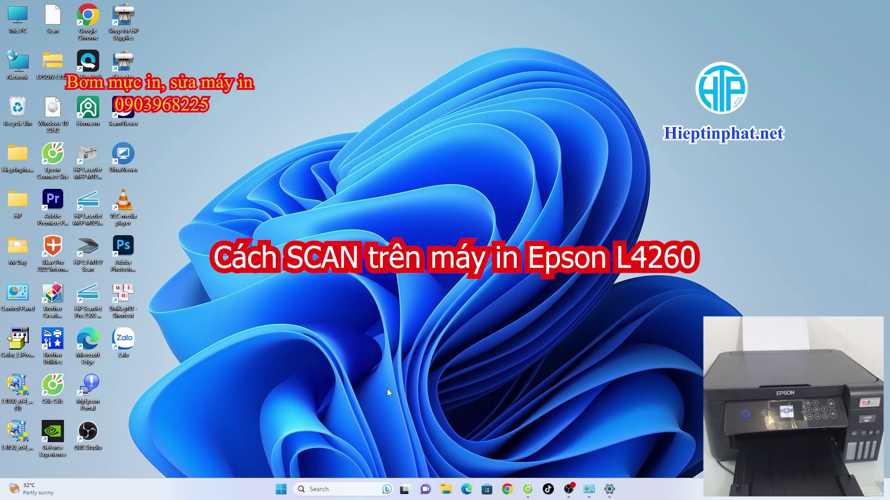
pyautogui.click(350, 490)
pyautogui.write('scan')
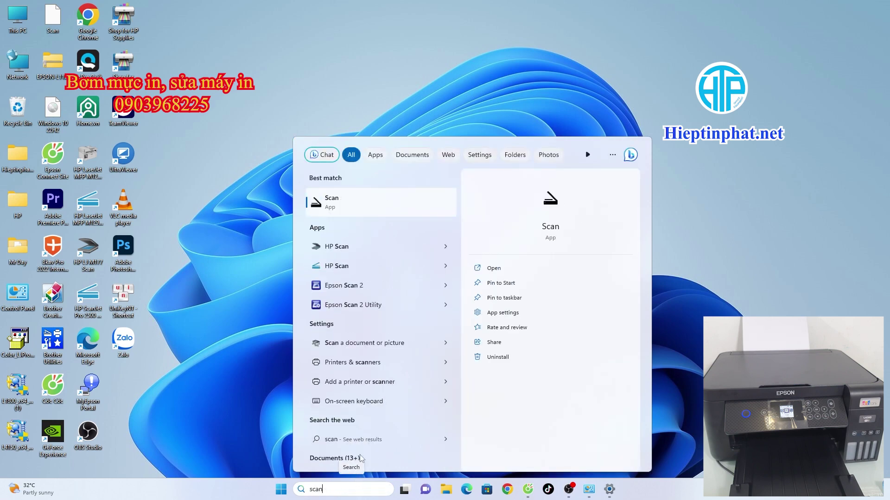
pyautogui.click(357, 287)
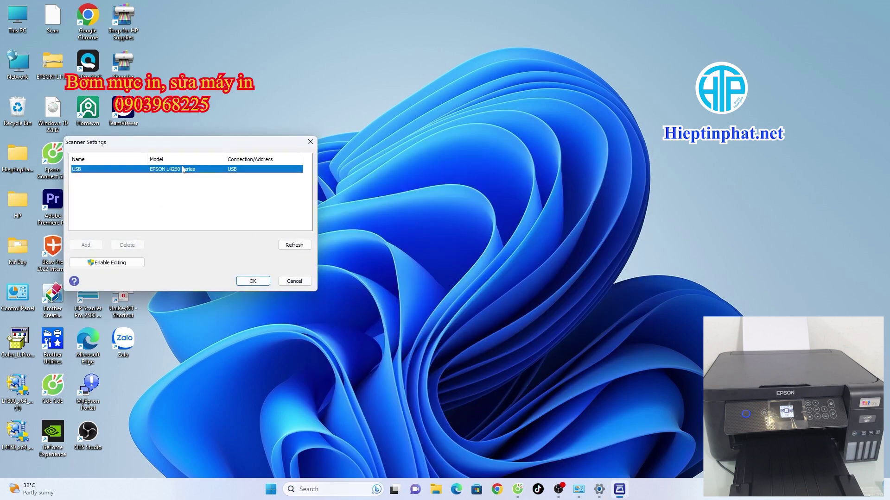
pyautogui.click(262, 279)
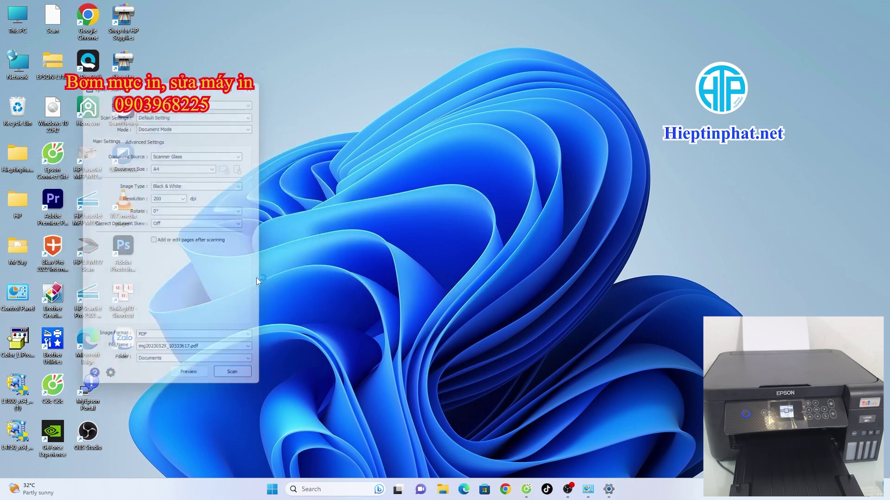
pyautogui.moveTo(144, 84); pyautogui.dragTo(211, 121)
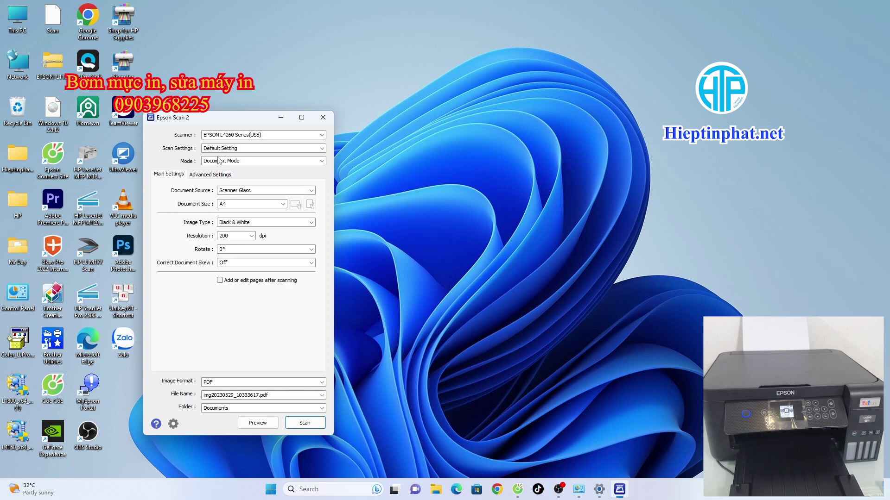
# Select the USB-connected EPSON L4260 Series as the scanner and Default Setting as the scan settings
pyautogui.click(223, 135)
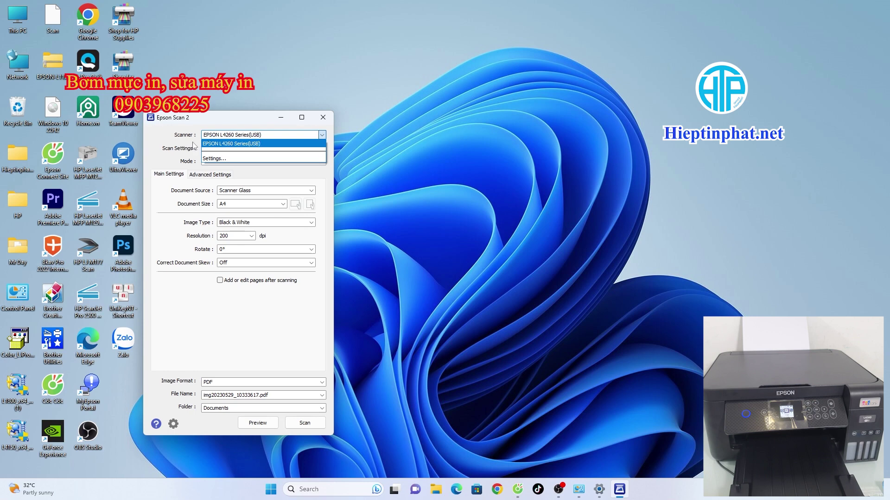
pyautogui.click(243, 133)
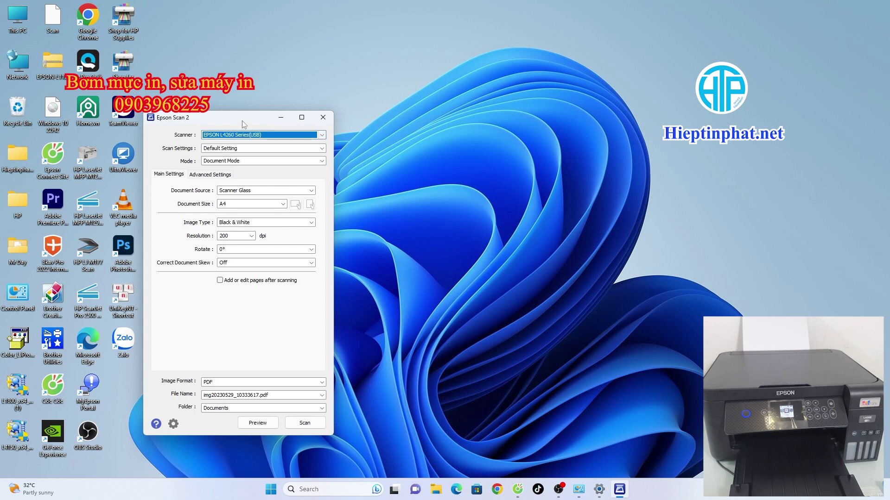
pyautogui.click(253, 149)
pyautogui.click(253, 153)
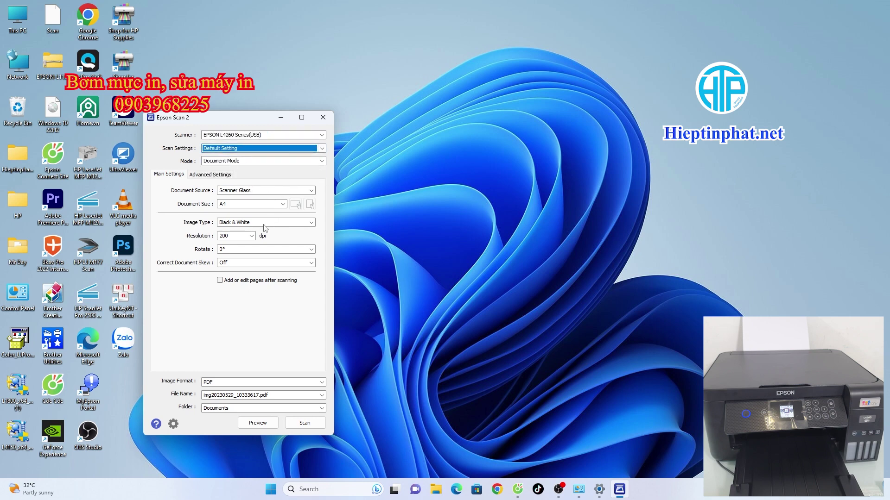
# Choose Scanner Glass as the document source and A4 as the document size
pyautogui.click(251, 192)
pyautogui.click(245, 201)
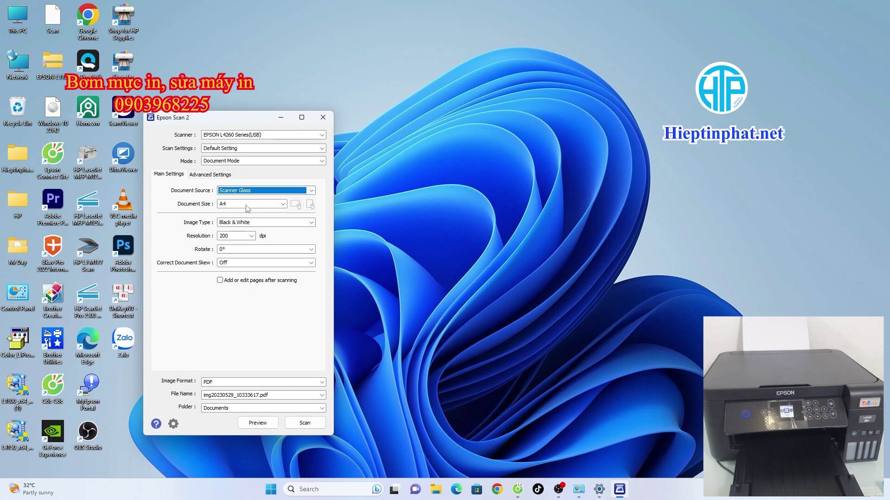
pyautogui.click(261, 205)
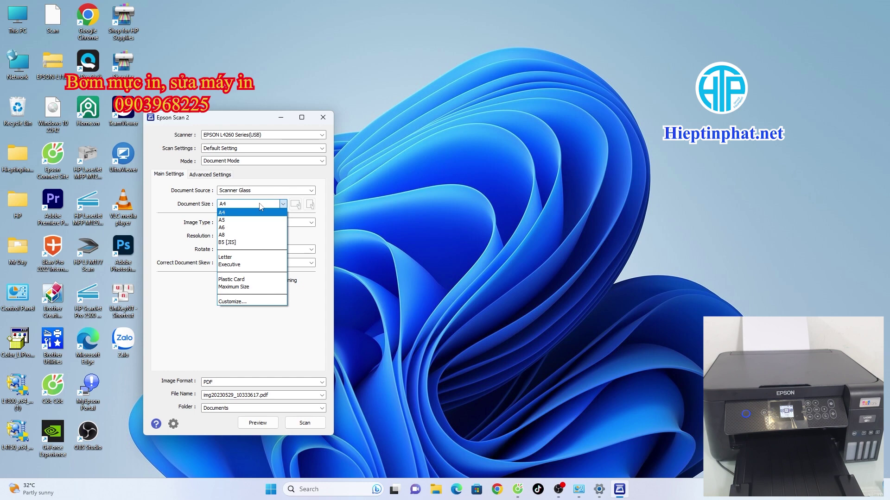
pyautogui.click(253, 212)
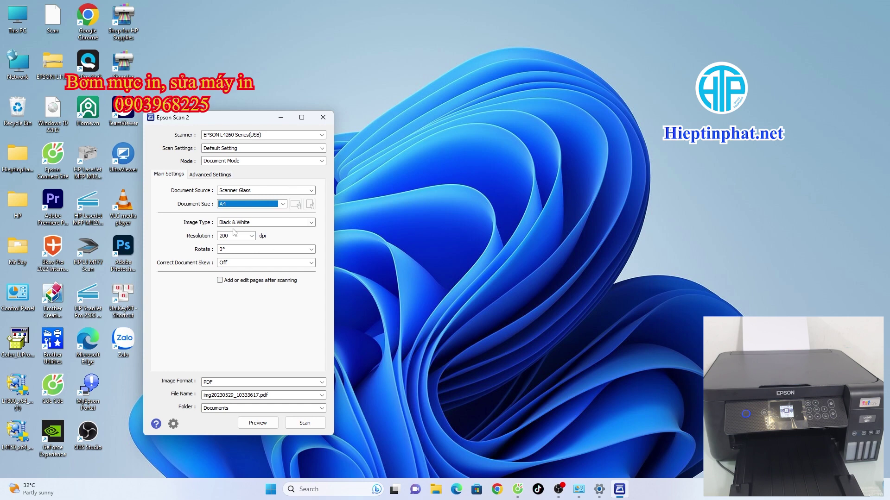
# Set the scan's image type to Auto and its resolution to 200 dpi
pyautogui.click(247, 222)
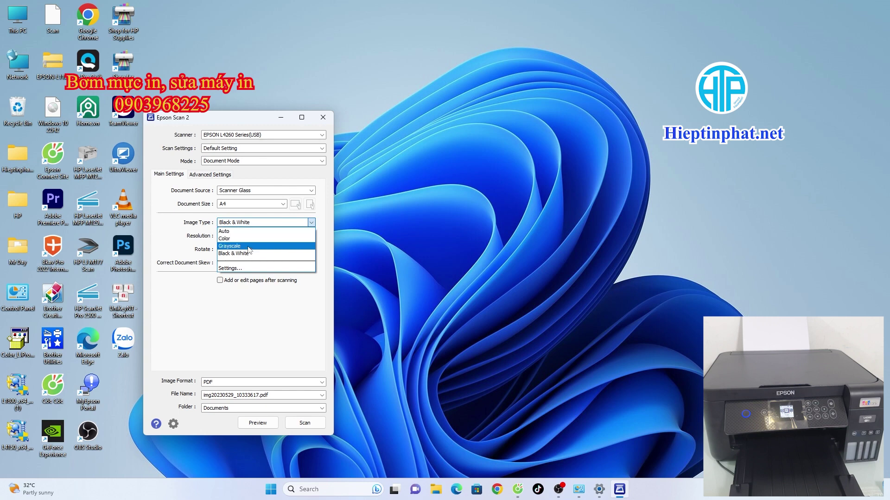
pyautogui.click(242, 231)
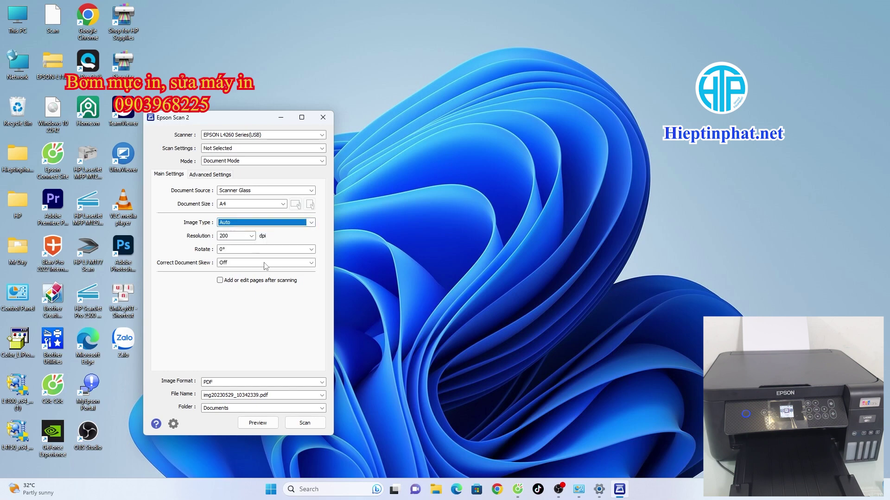
pyautogui.click(251, 238)
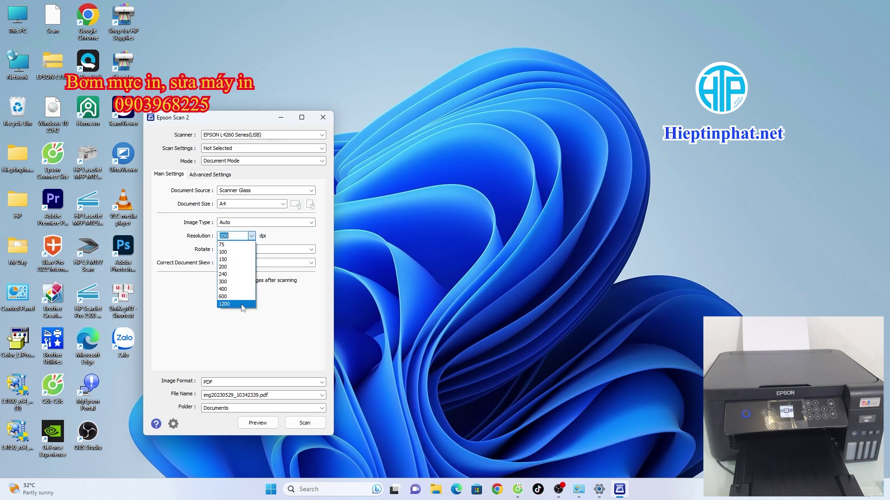
pyautogui.click(234, 267)
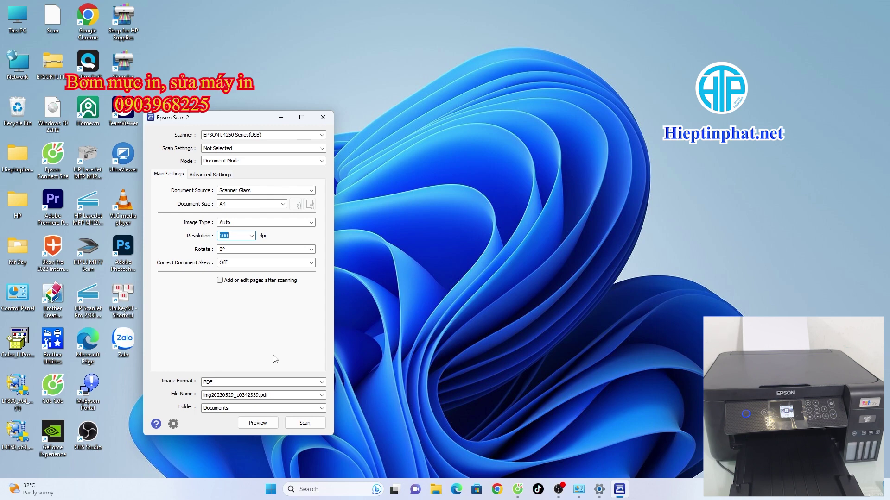
# Choose PDF as the image format and Documents as the folder for the scanned file
pyautogui.click(273, 383)
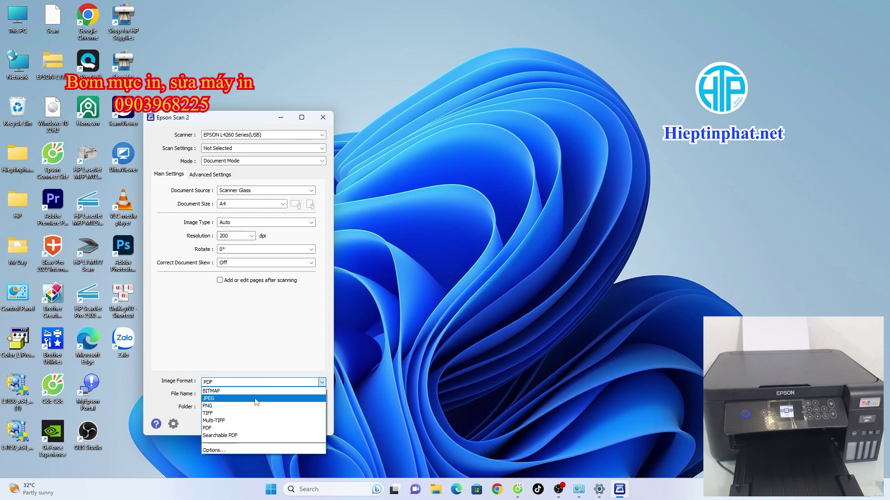
pyautogui.click(221, 429)
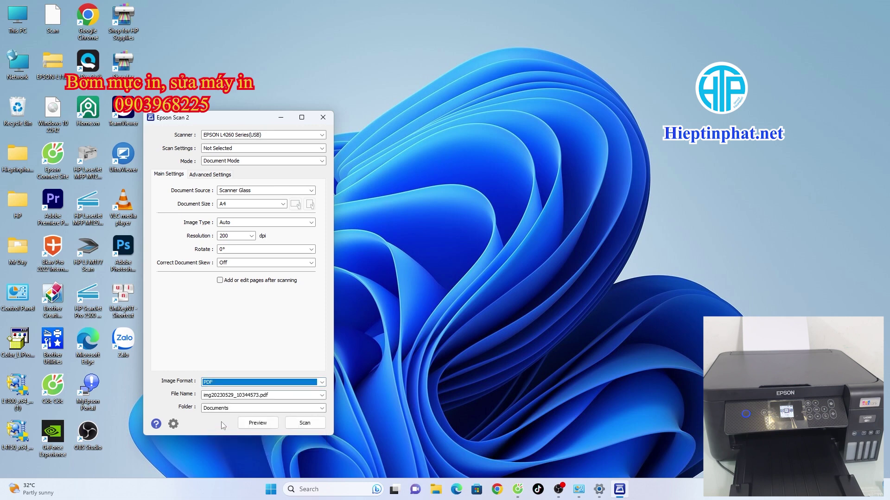
pyautogui.click(283, 395)
pyautogui.click(265, 406)
pyautogui.click(231, 411)
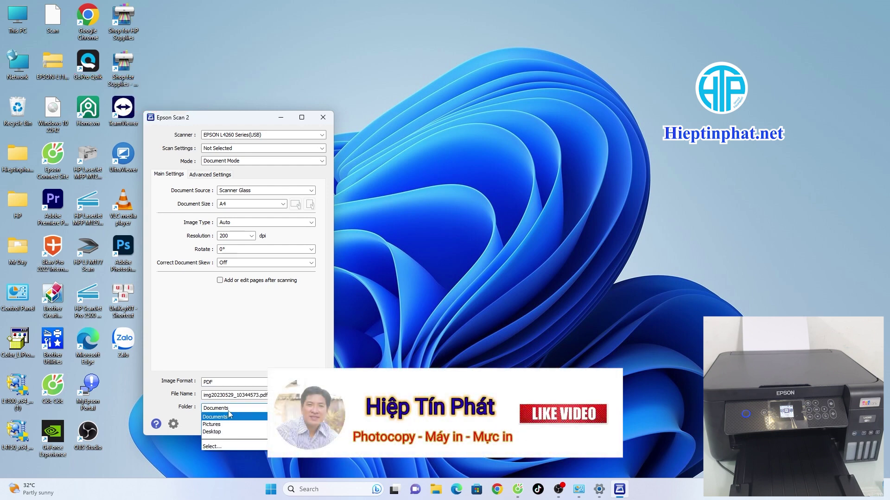
pyautogui.click(230, 416)
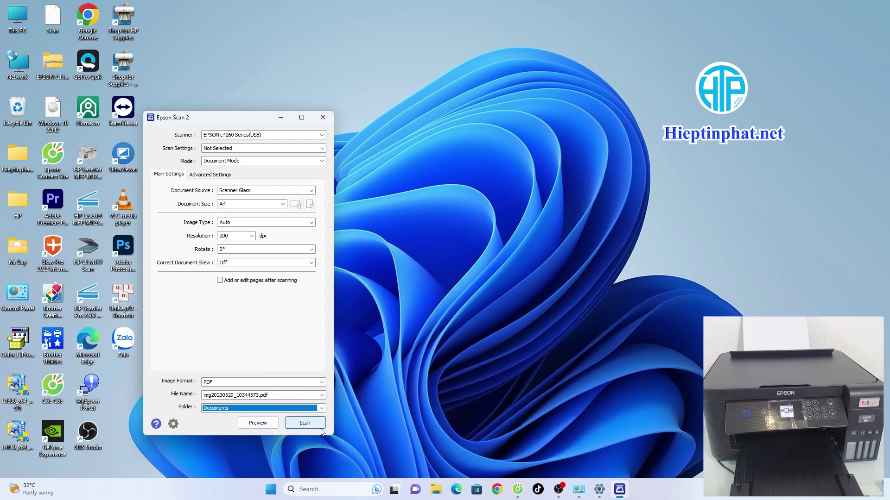
# Preview the page on the scanner glass and start scanning it
pyautogui.click(261, 424)
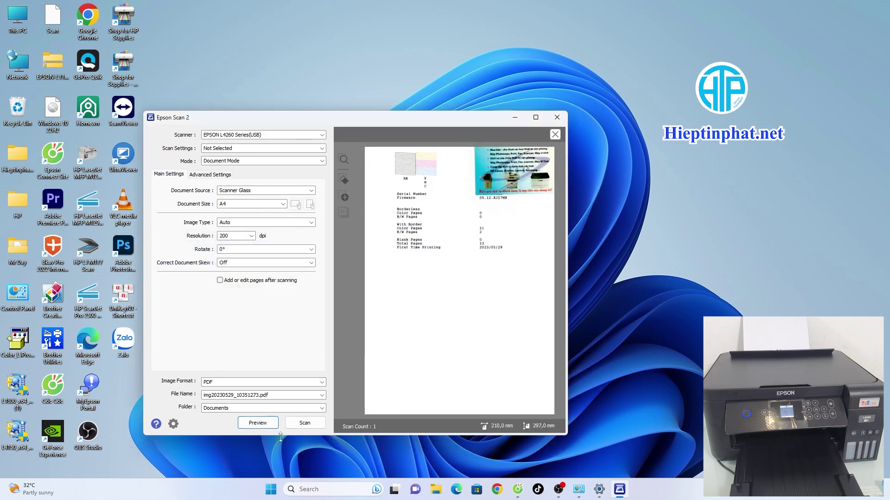
pyautogui.click(312, 424)
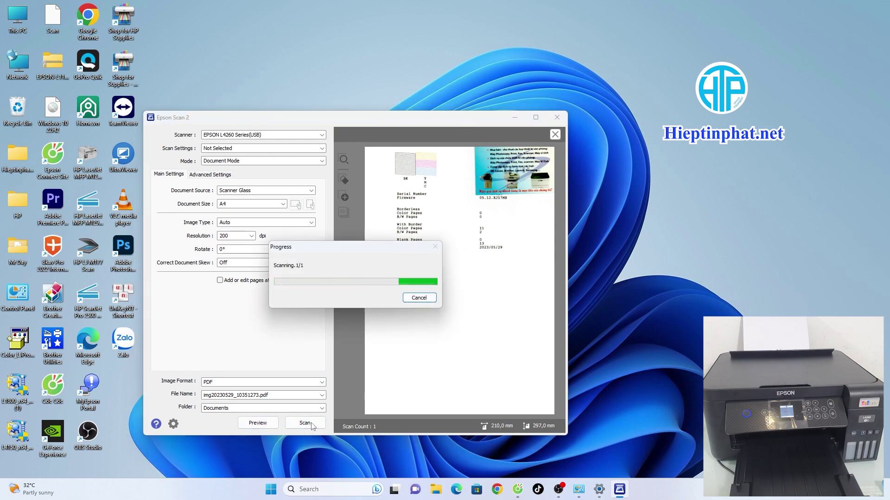